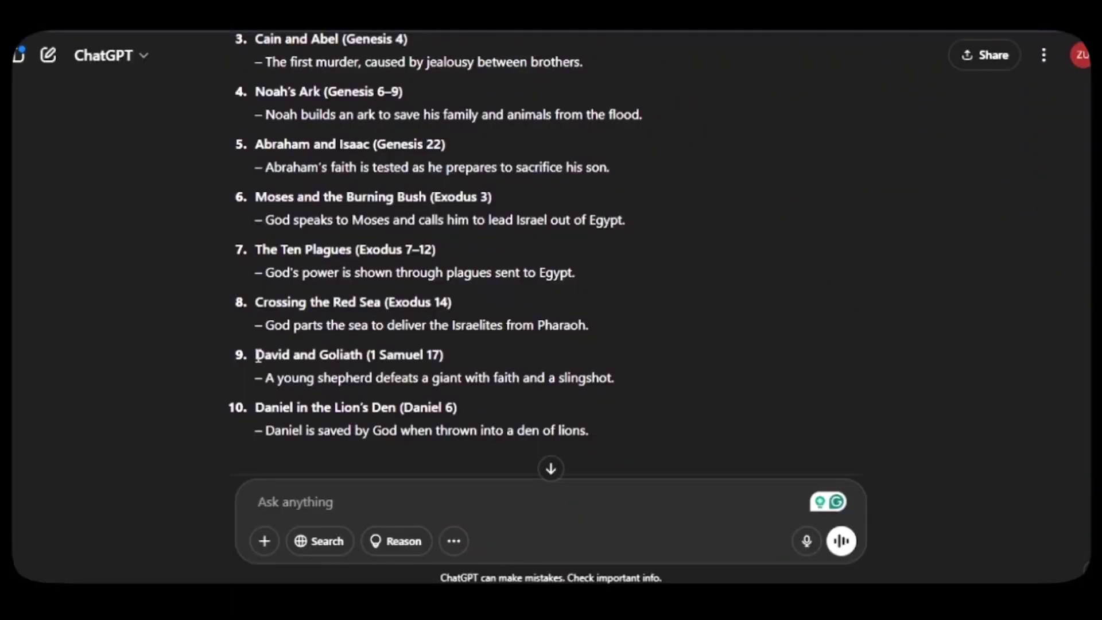
Select the David and Goliath (1 Samuel 17) entry together with its summary line in the Bible story list
{"action": "triple_click", "coordinate": [256, 356]}
{"action": "left_click_drag", "start_coordinate": [257, 356], "coordinate": [614, 380]}
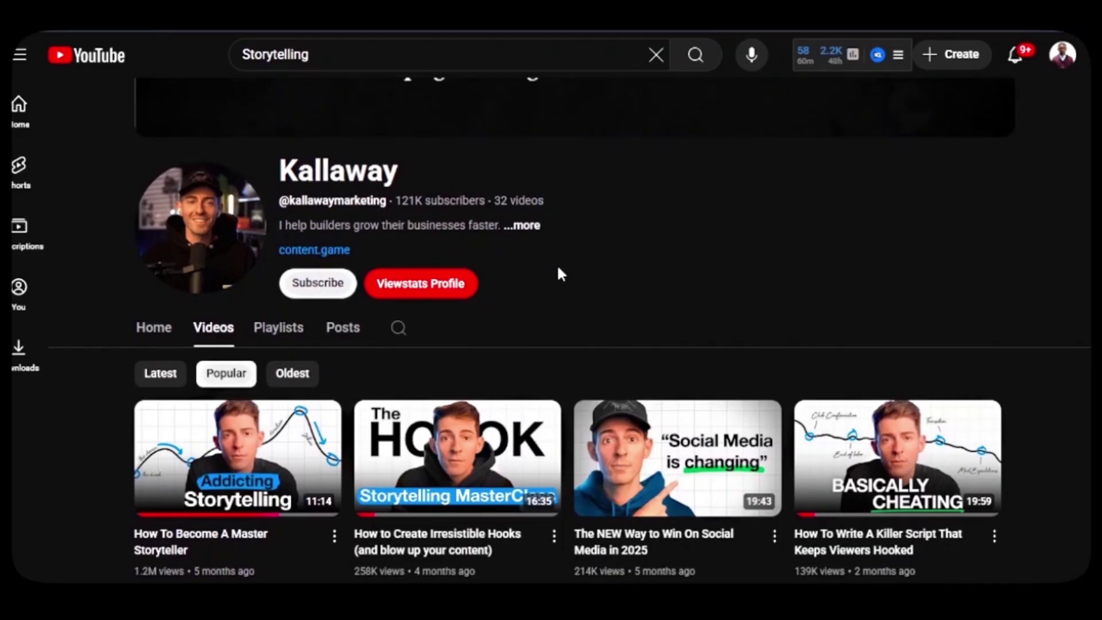
Copy the link of Kallaway's "How to Create Irresistible Hooks" video from YouTube and send it to ChatGPT
{"action": "scroll", "coordinate": [561, 274], "scroll_direction": "down", "scroll_amount": 3}
{"action": "mouse_move", "coordinate": [443, 315]}
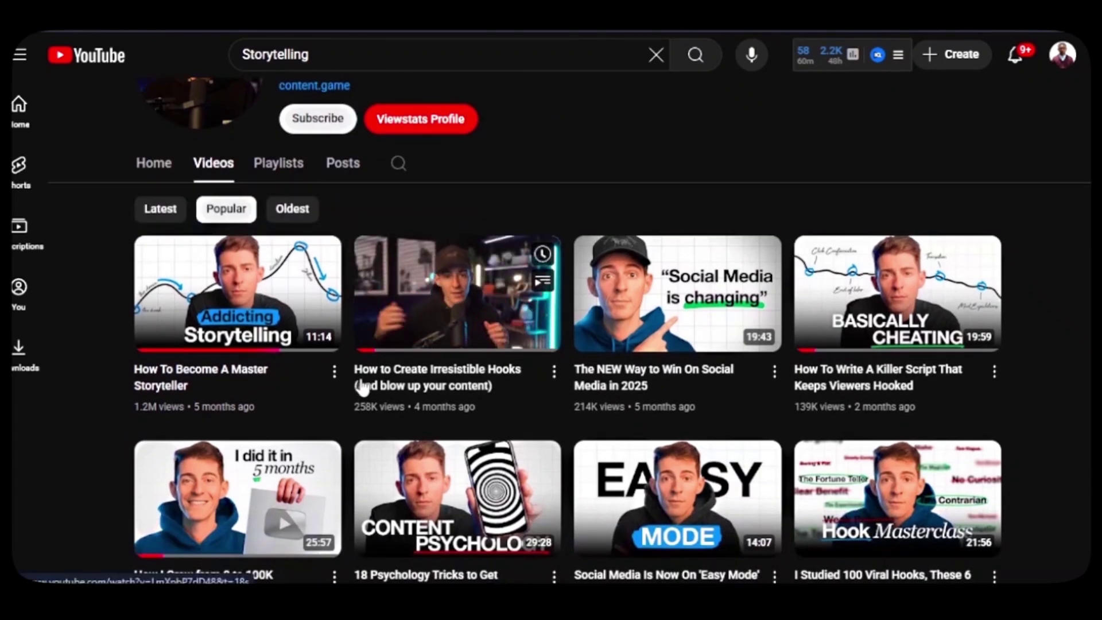
{"action": "right_click", "coordinate": [492, 372]}
{"action": "key", "text": "Escape"}
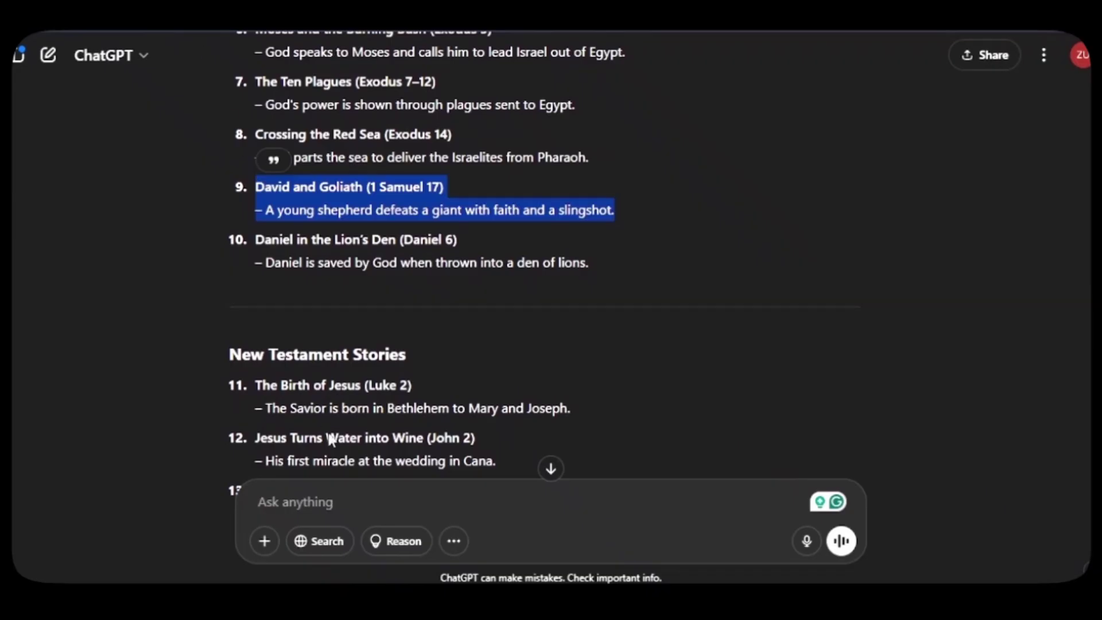
{"action": "right_click", "coordinate": [344, 502]}
{"action": "left_click", "coordinate": [372, 281]}
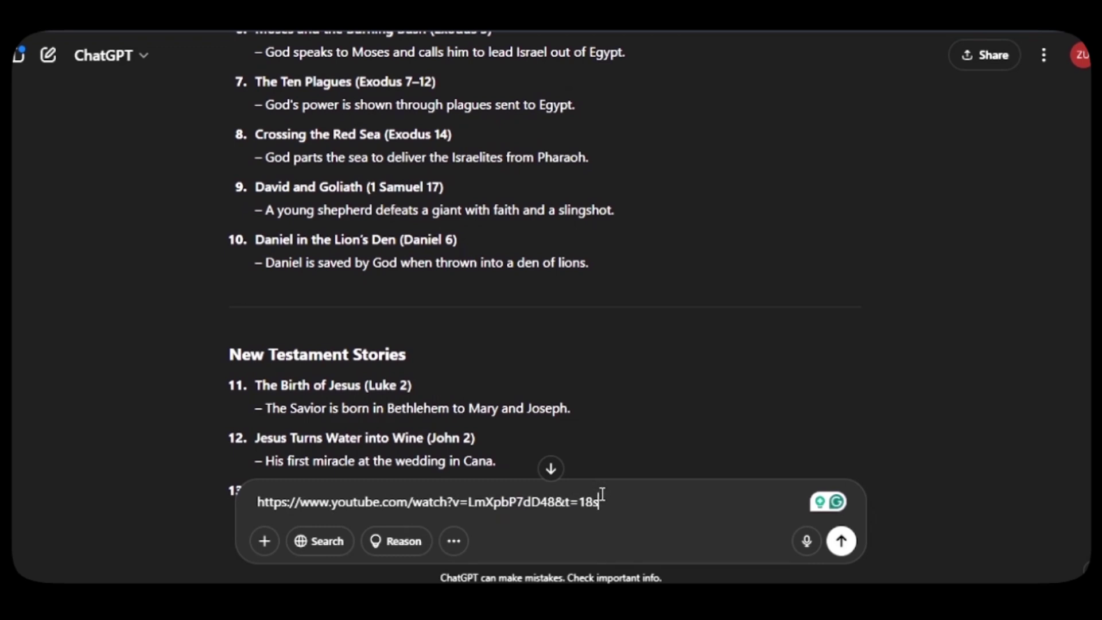
{"action": "key", "text": "Return"}
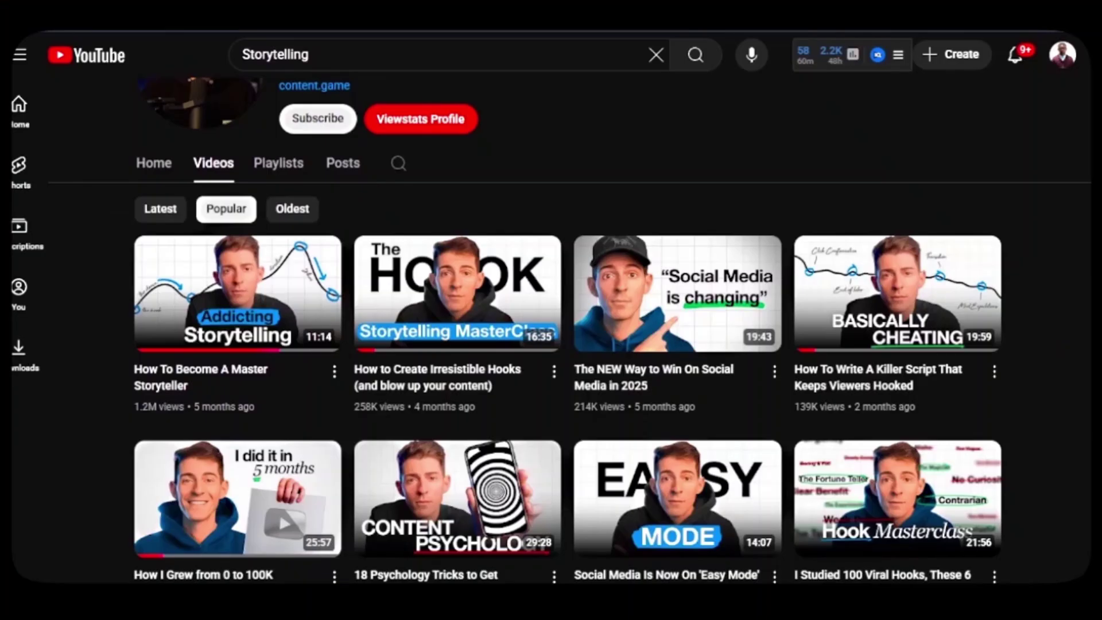
Switch to YouTube and copy the link address of the "How To Write A Killer Script That Keeps Viewers Hooked" video
{"action": "mouse_move", "coordinate": [906, 304]}
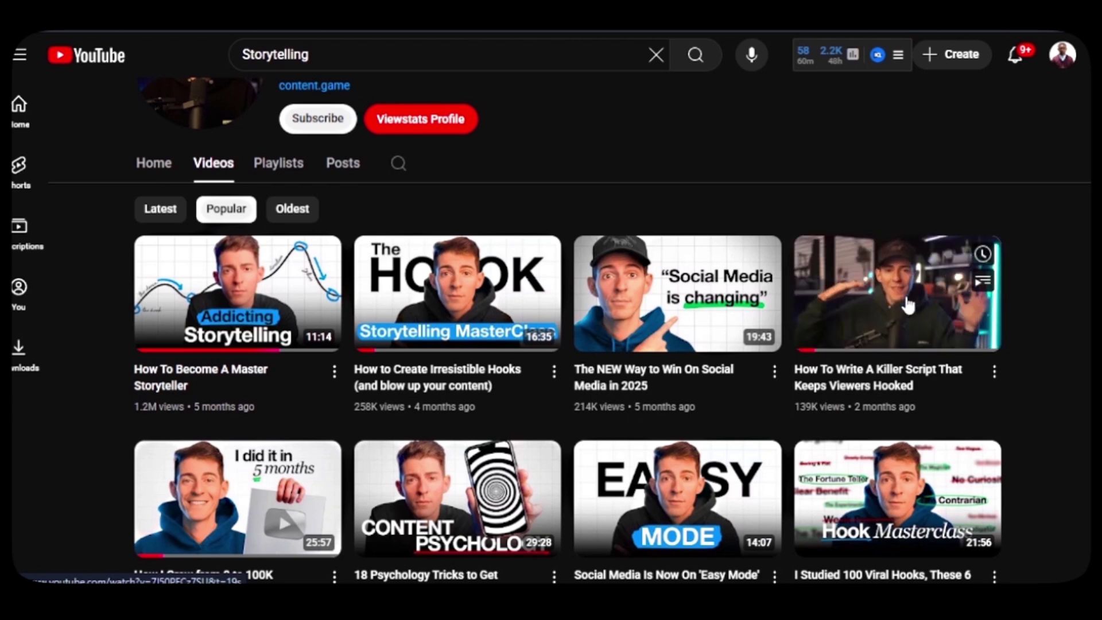
{"action": "right_click", "coordinate": [906, 298]}
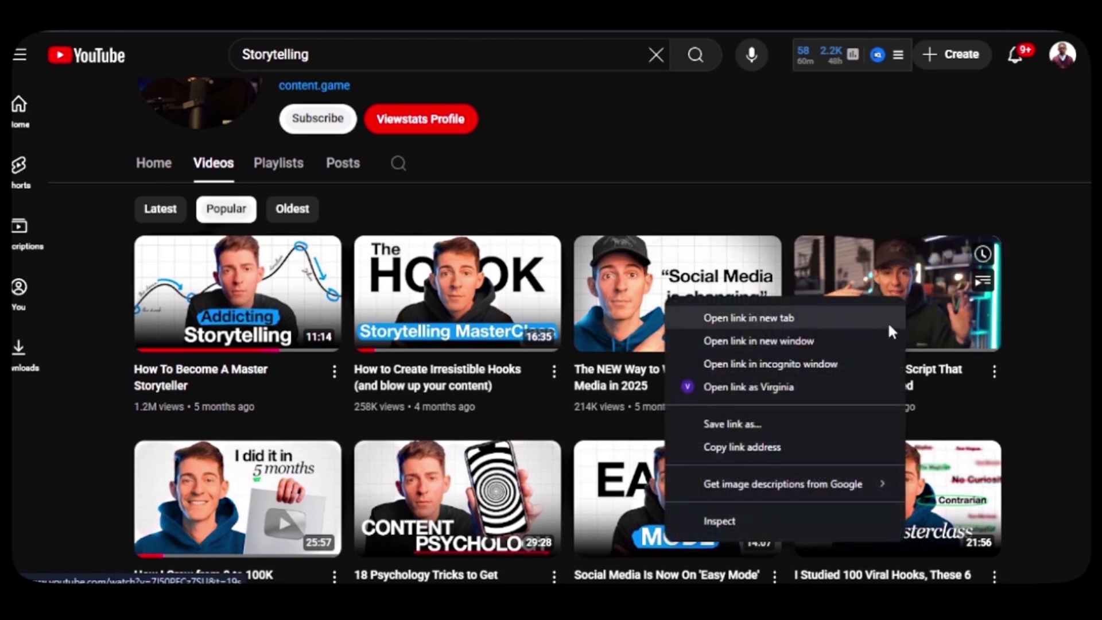
{"action": "left_click", "coordinate": [849, 446]}
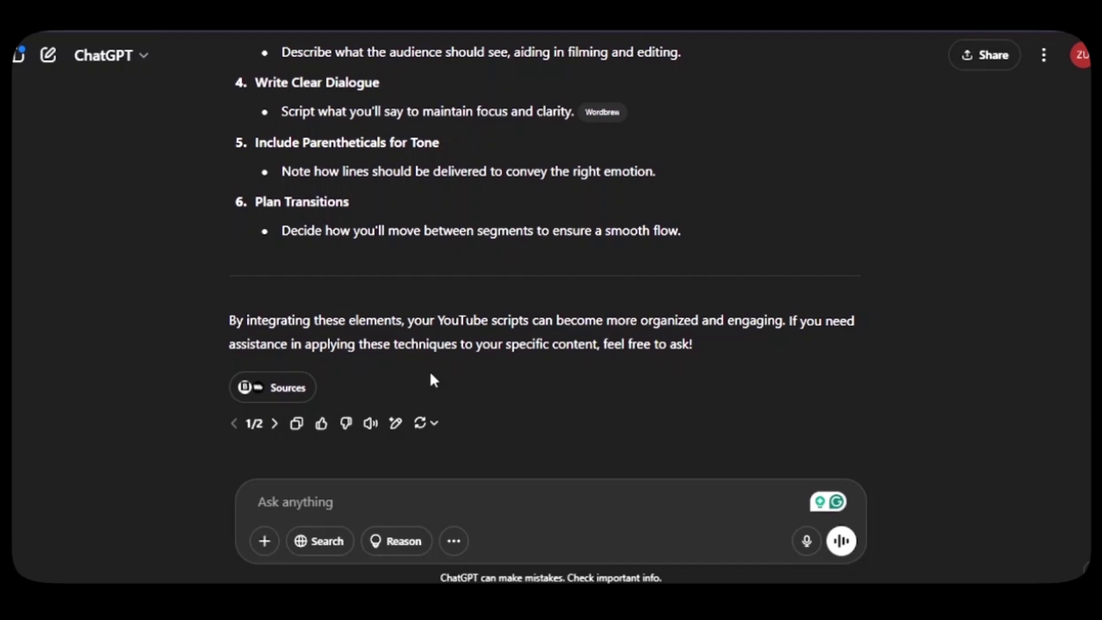
Submit a ChatGPT prompt for a lively, easy-to-follow David and Goliath video script following the hook instructions, adding "Make it 2-3 minutes long"
{"action": "key", "text": "ctrl+v"}
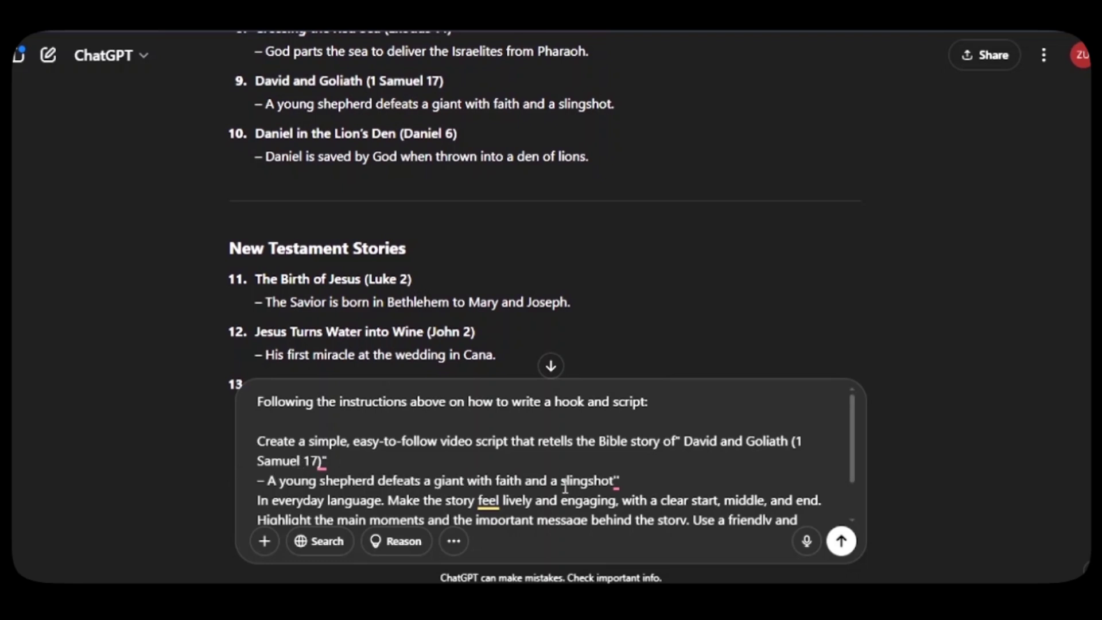
{"action": "scroll", "coordinate": [589, 473], "scroll_direction": "down", "scroll_amount": 1}
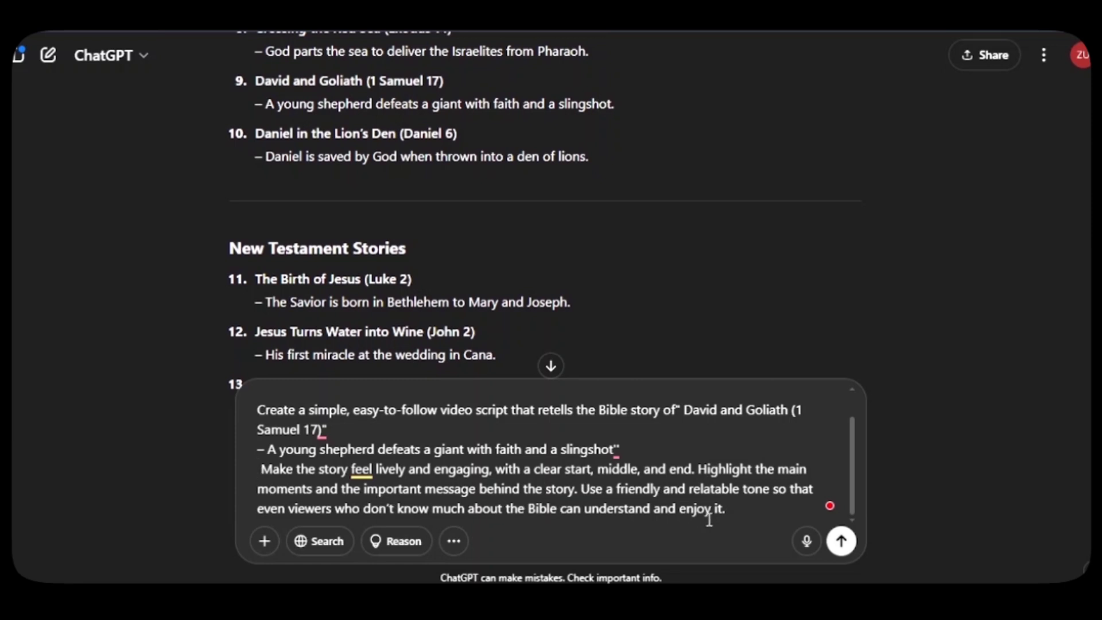
{"action": "left_click", "coordinate": [735, 507]}
{"action": "type", "text": "Make it 2-3 minutes long"}
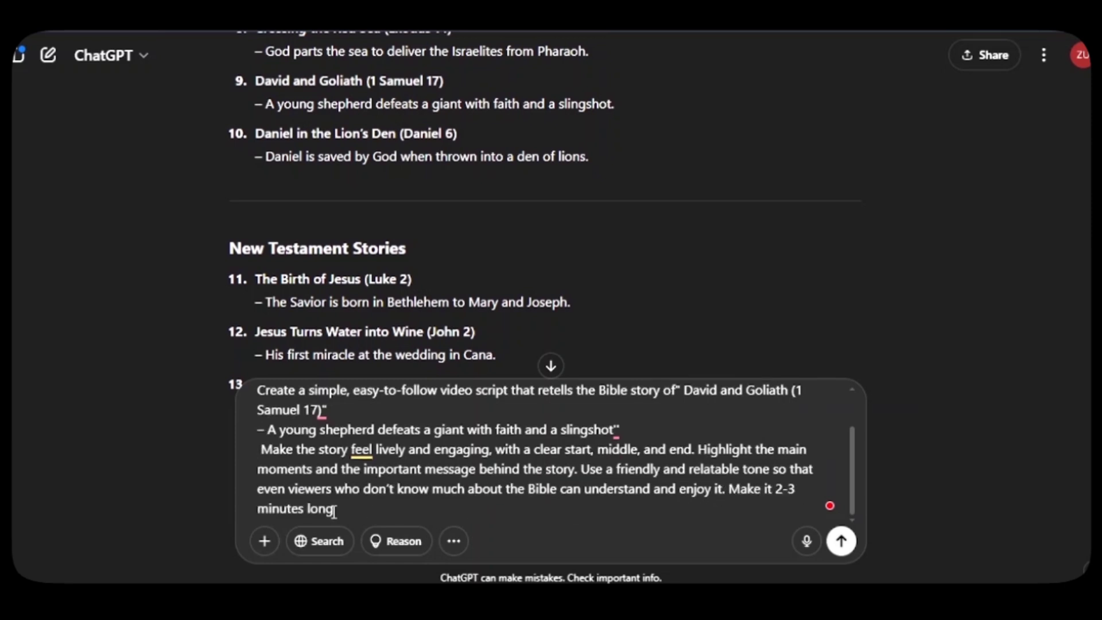
{"action": "left_click", "coordinate": [832, 550]}
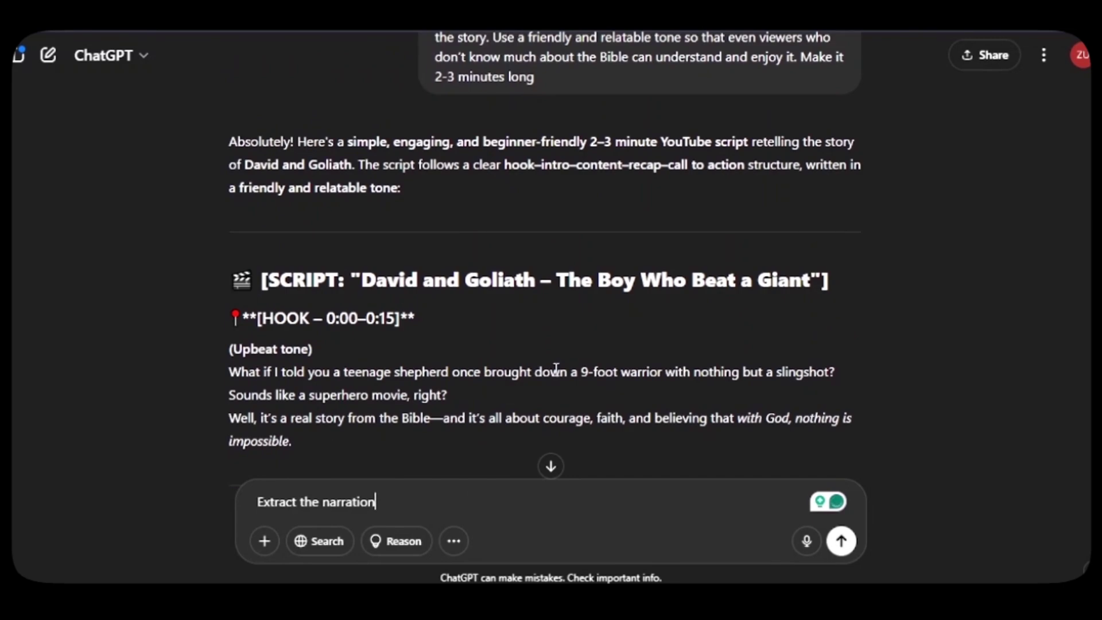
Send the request "Extract the narration" and select the David and Goliath narration story from its heading down
{"action": "left_click", "coordinate": [840, 541]}
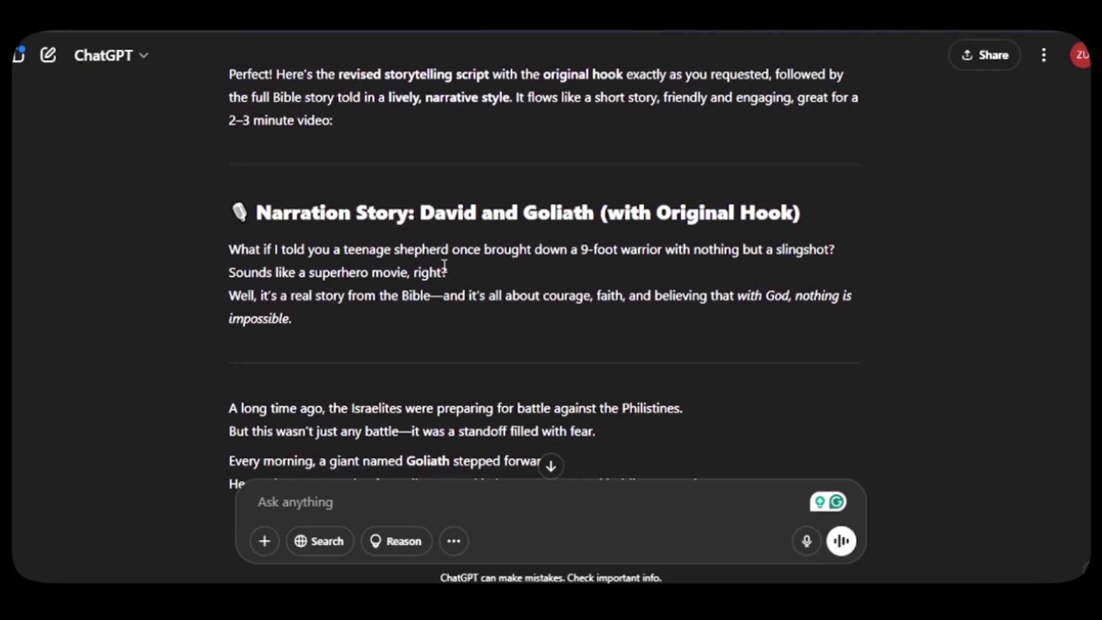
{"action": "left_click_drag", "start_coordinate": [231, 213], "coordinate": [422, 497]}
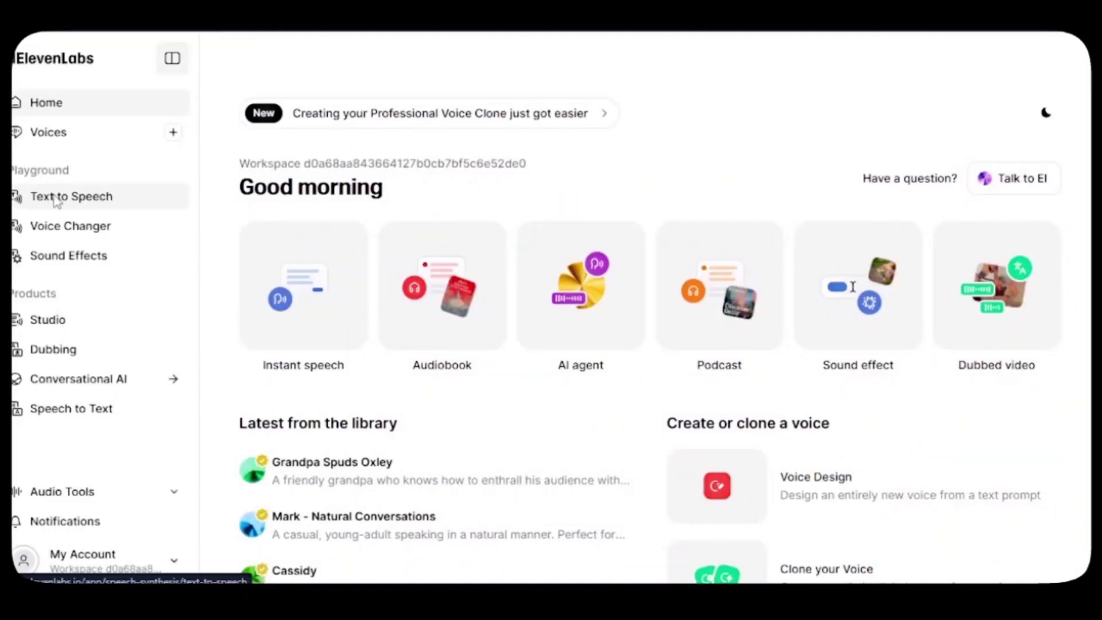
In ElevenLabs, add the Knox Dark 2 voice from the library's Narrative & Story category and use it for text to speech
{"action": "left_click", "coordinate": [55, 201]}
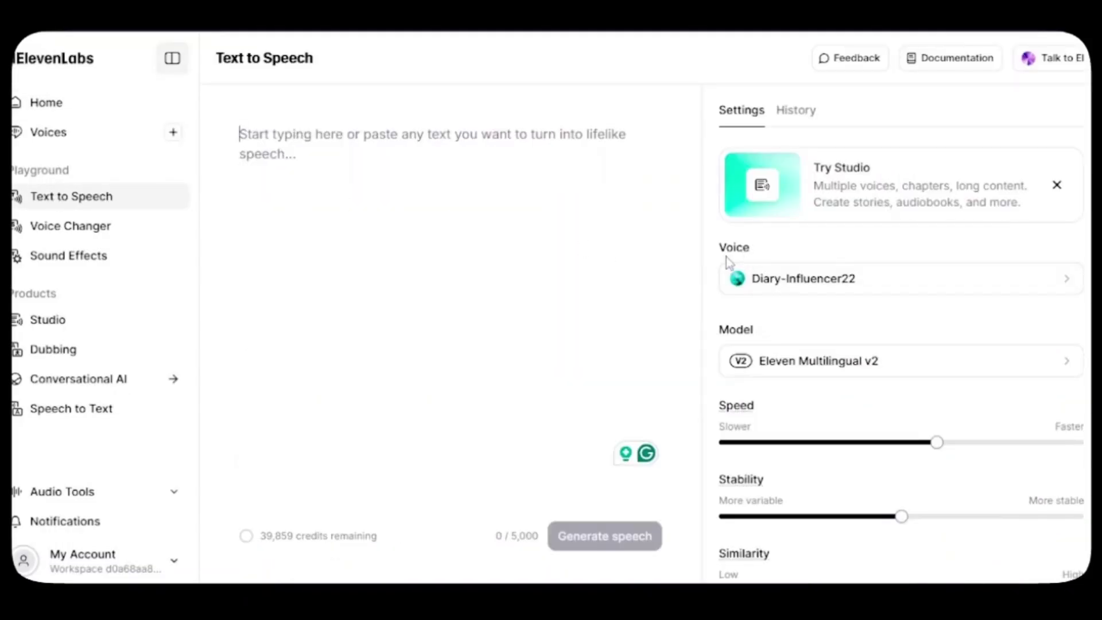
{"action": "left_click", "coordinate": [770, 286]}
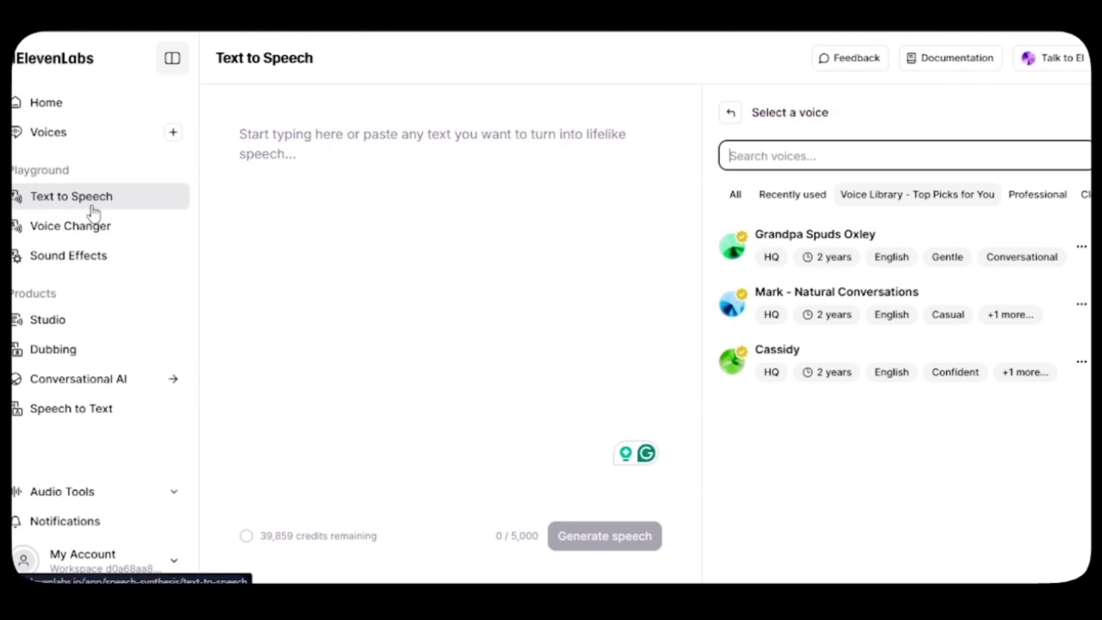
{"action": "left_click", "coordinate": [67, 138]}
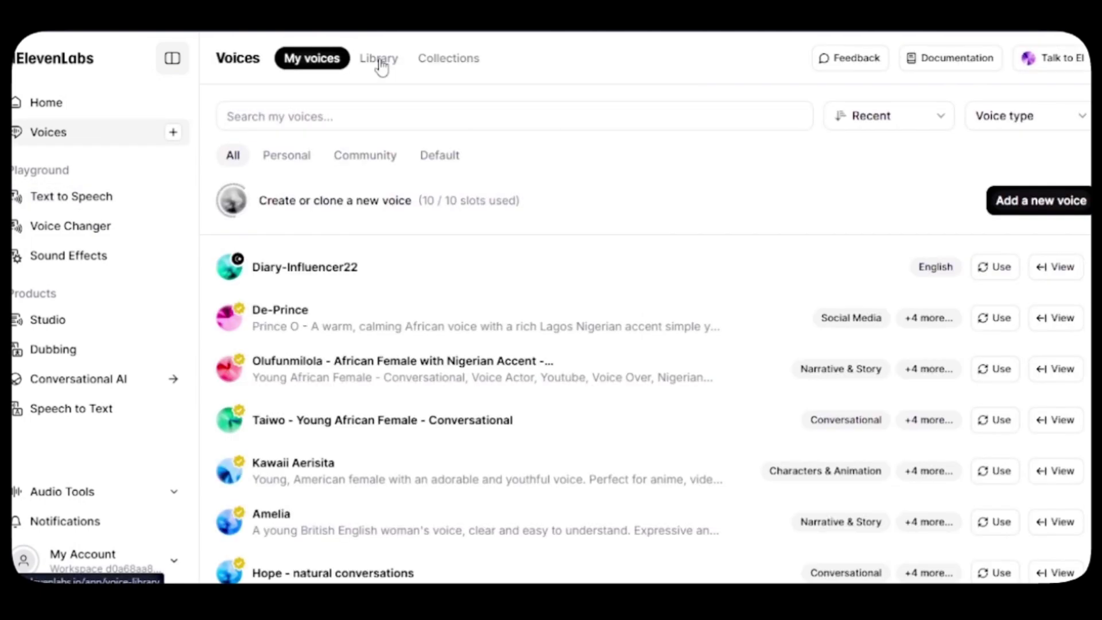
{"action": "left_click", "coordinate": [381, 64]}
{"action": "left_click", "coordinate": [296, 161]}
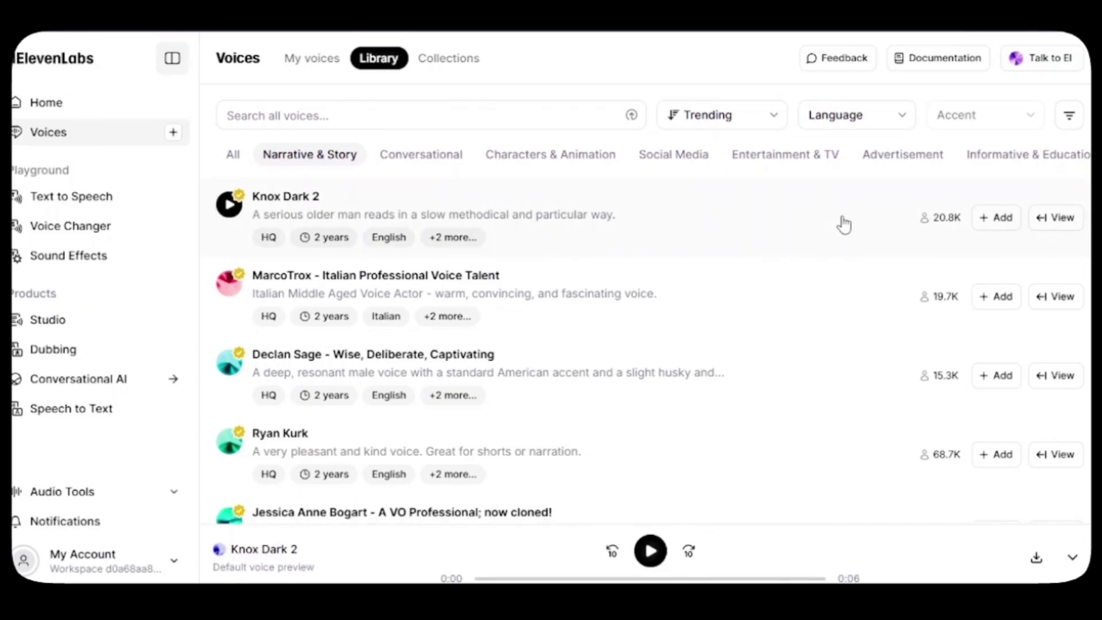
{"action": "left_click", "coordinate": [989, 223]}
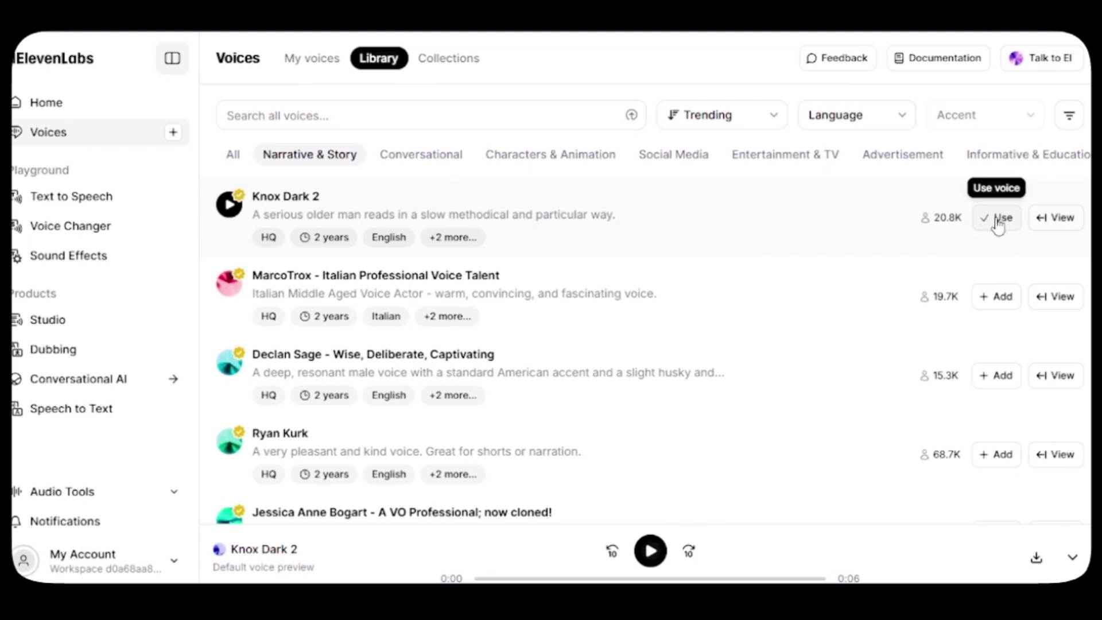
{"action": "left_click", "coordinate": [998, 223]}
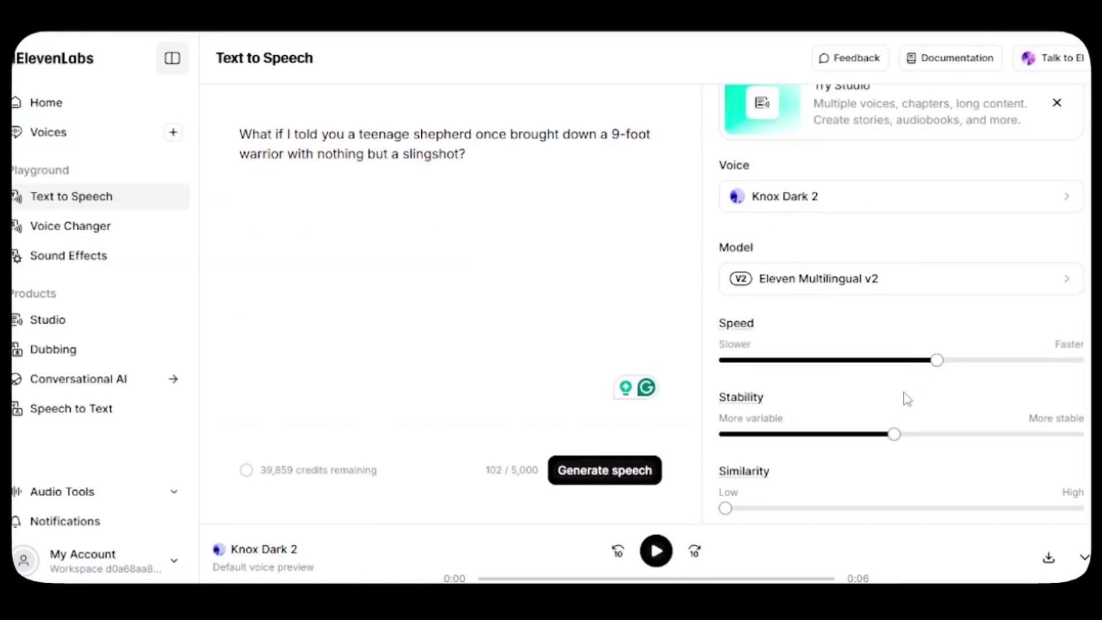
Review the voice settings, generate speech for the teenage shepherd hook line with Knox Dark 2, and download the audio
{"action": "scroll", "coordinate": [906, 399], "scroll_direction": "down", "scroll_amount": 3}
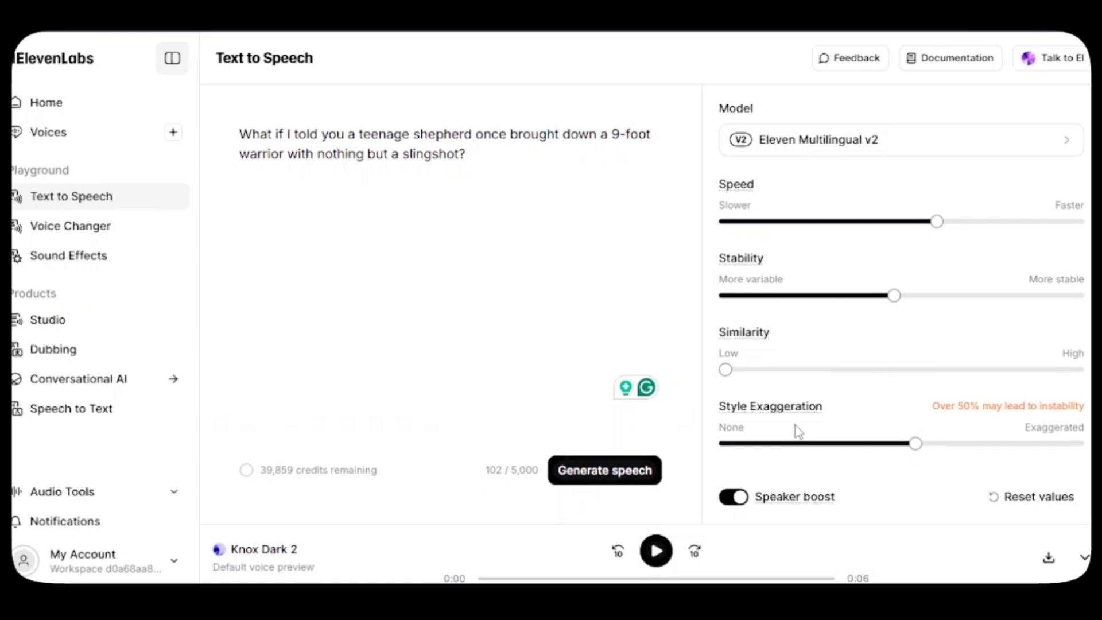
{"action": "scroll", "coordinate": [798, 430], "scroll_direction": "up", "scroll_amount": 3}
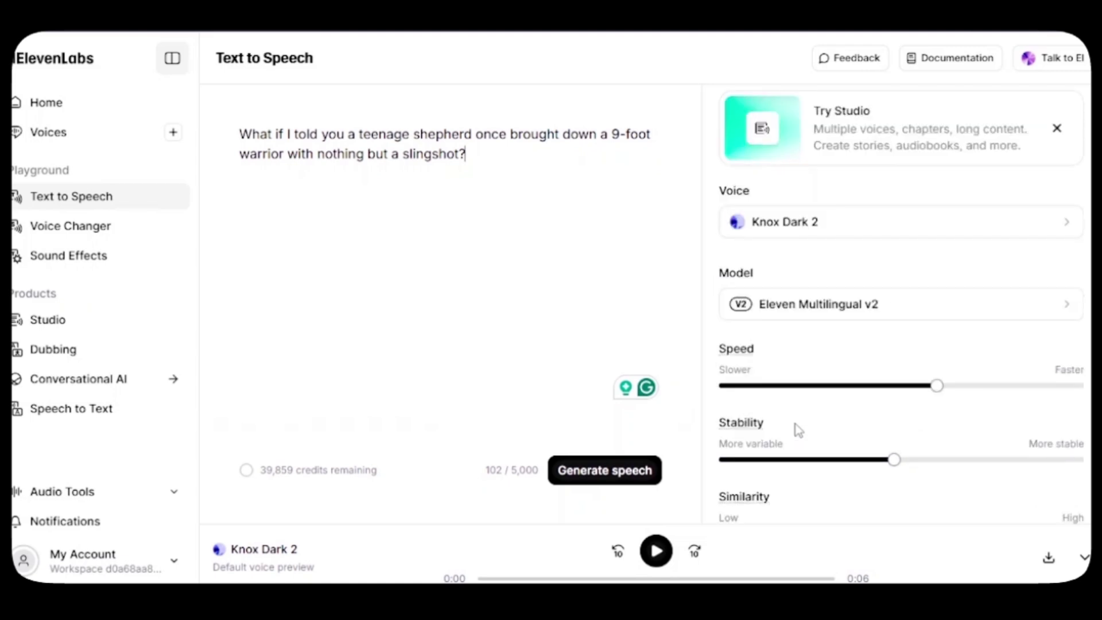
{"action": "left_click", "coordinate": [609, 469]}
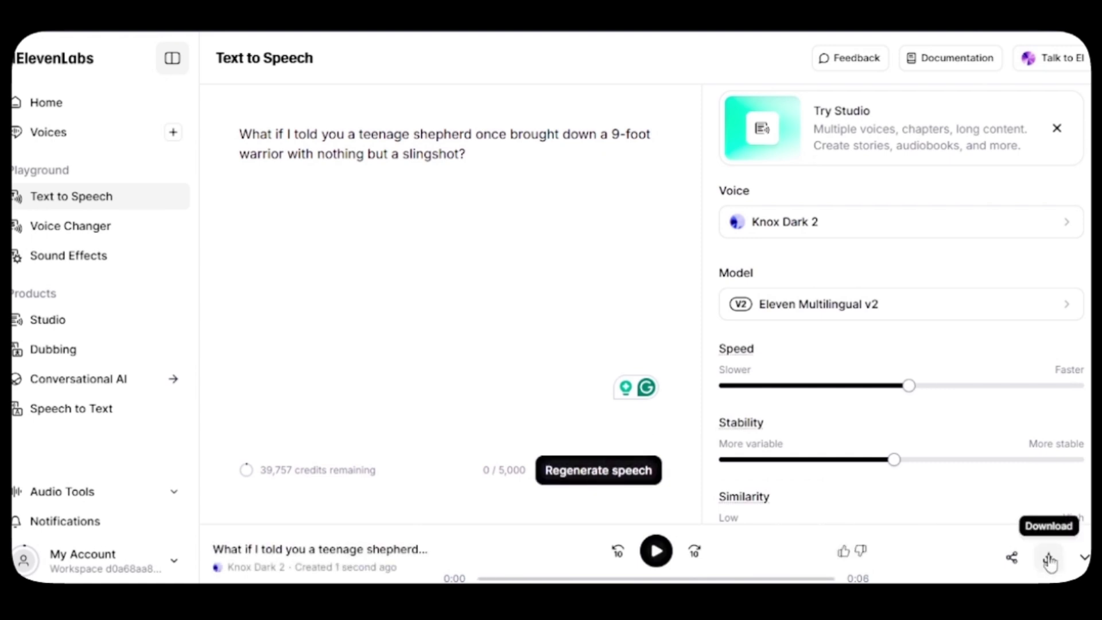
{"action": "left_click", "coordinate": [1048, 559]}
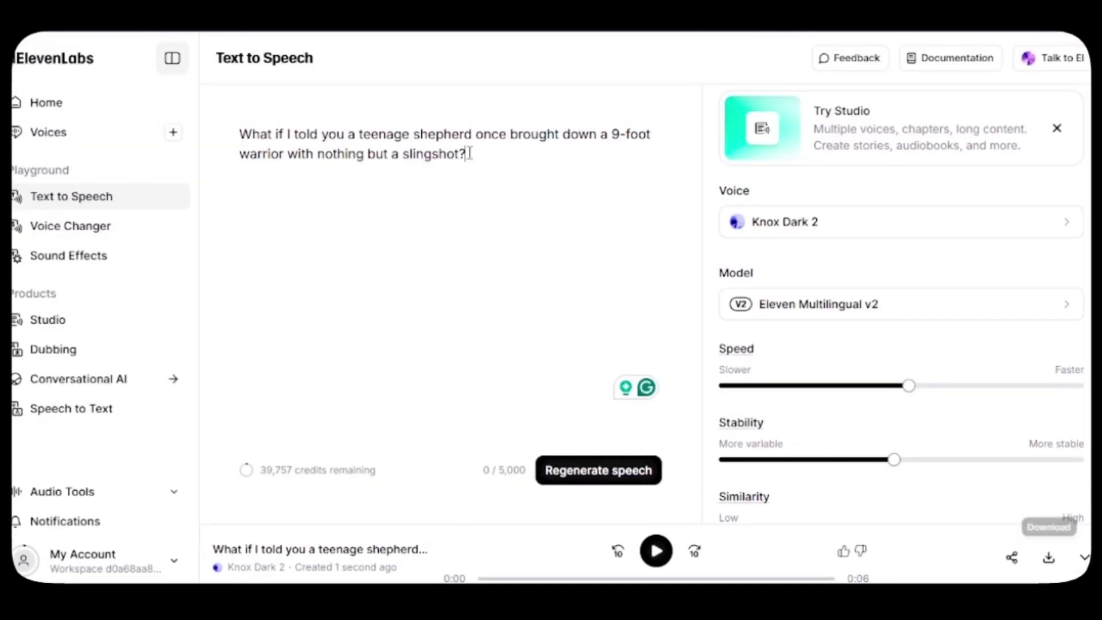
Replace the text with the "Well, it's a real story from the Bible" line, generate its speech and download the audio
{"action": "key", "text": "ctrl+a"}
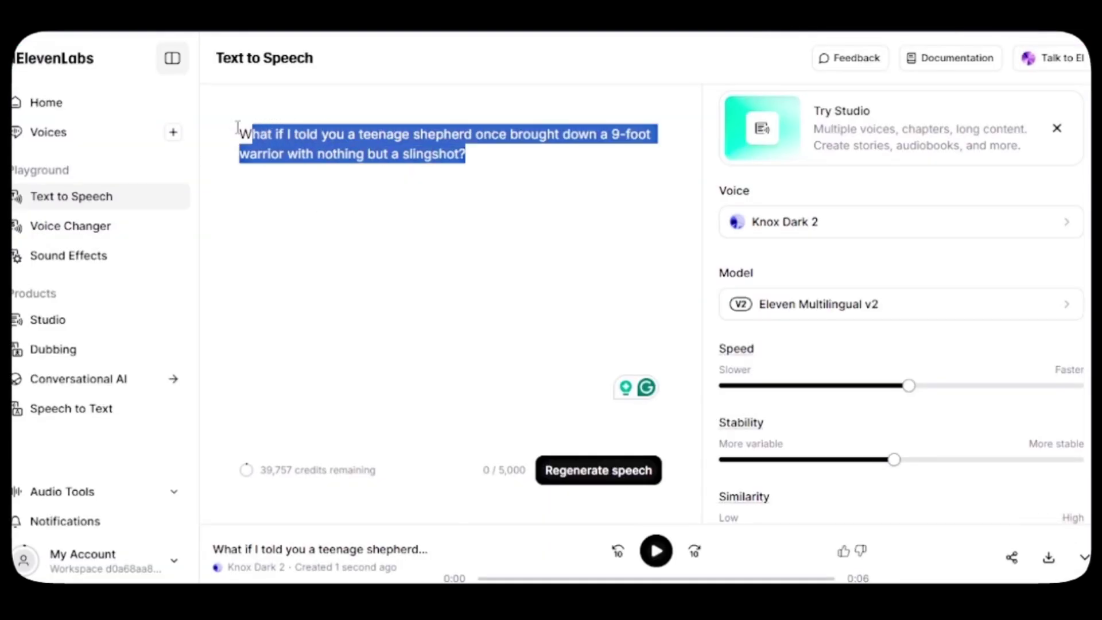
{"action": "right_click", "coordinate": [303, 141]}
{"action": "left_click", "coordinate": [374, 214]}
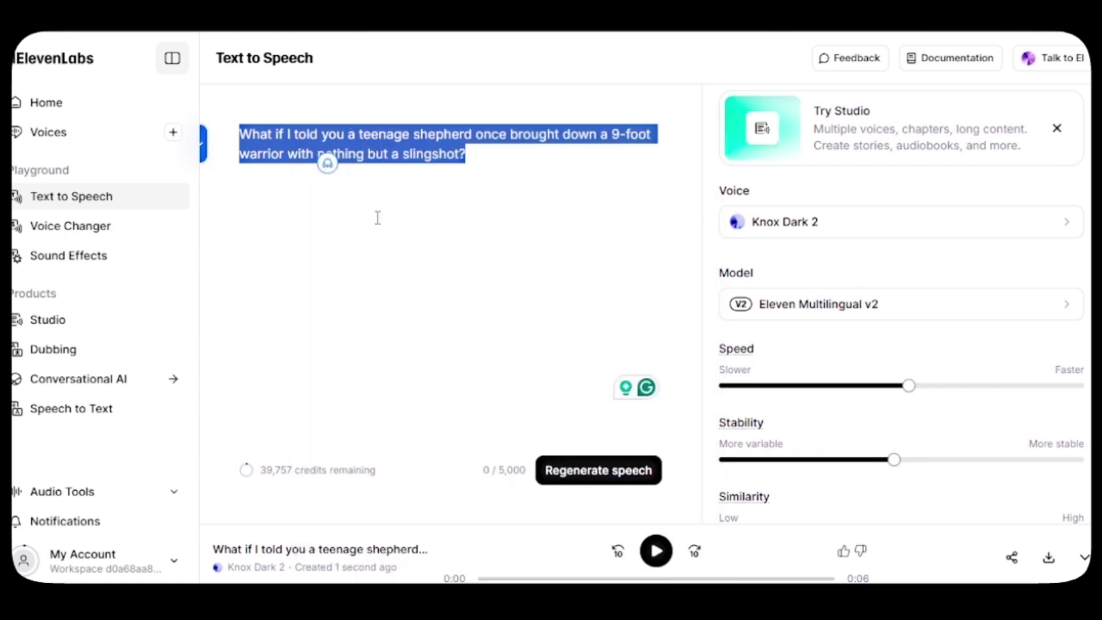
{"action": "left_click", "coordinate": [589, 474]}
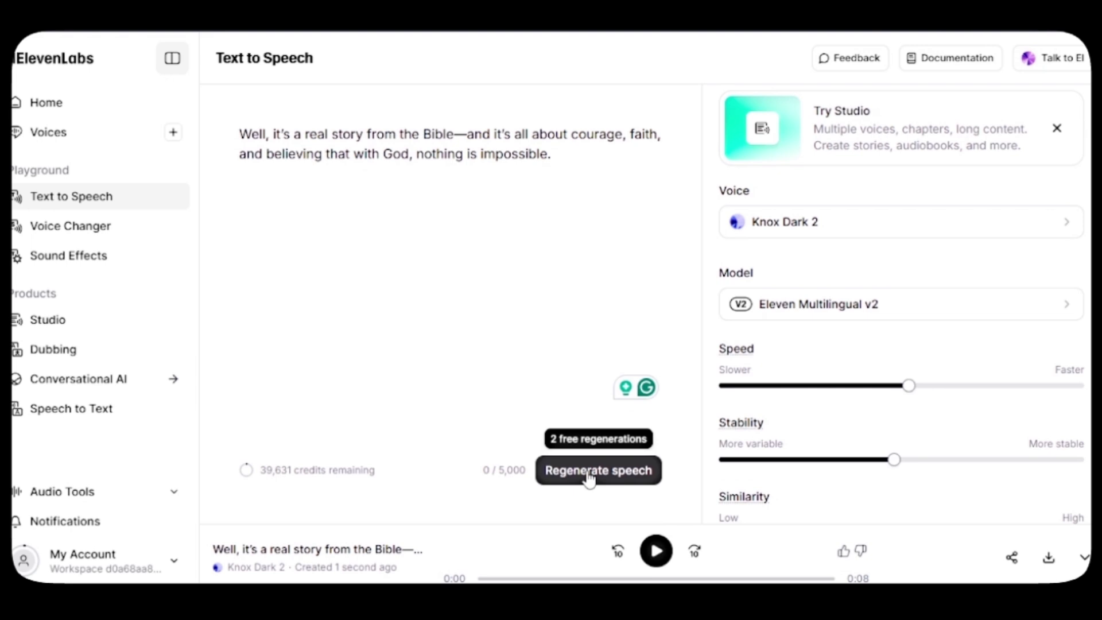
{"action": "left_click", "coordinate": [1054, 543]}
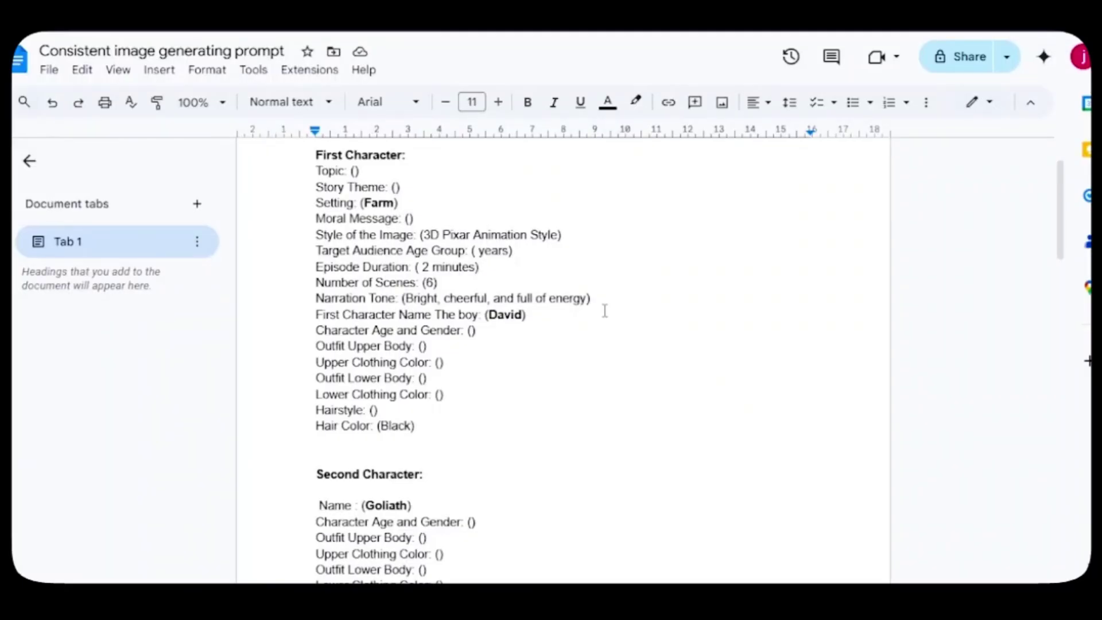
Copy the template from First Character onward in the "Consistent image generating prompt" document and submit it to ChatGPT
{"action": "scroll", "coordinate": [603, 308], "scroll_direction": "down", "scroll_amount": 4}
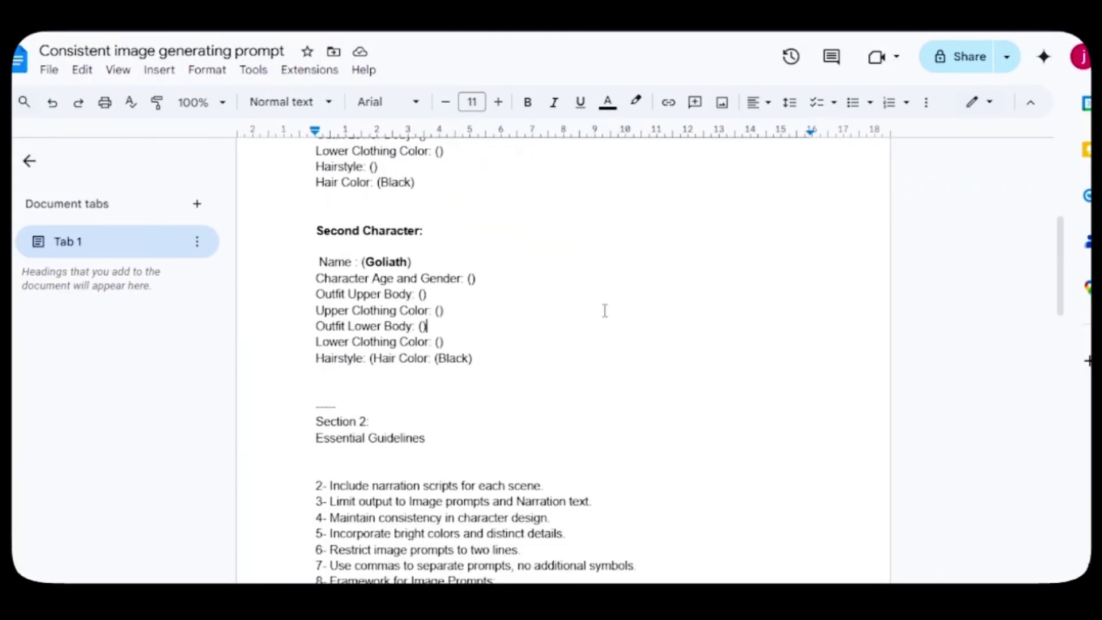
{"action": "scroll", "coordinate": [605, 310], "scroll_direction": "up", "scroll_amount": 3}
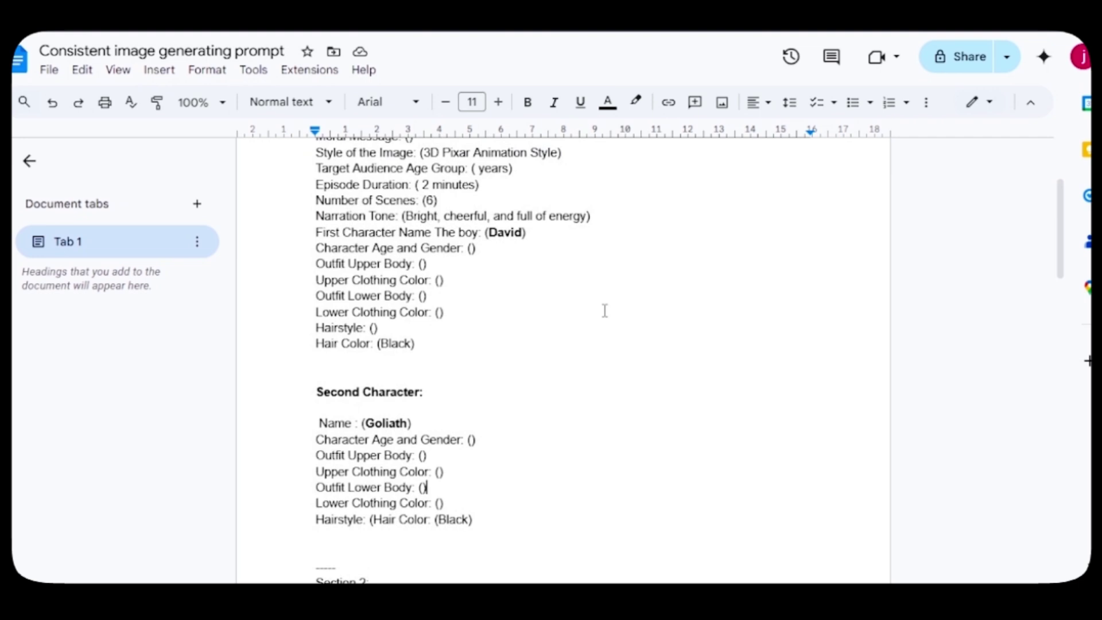
{"action": "scroll", "coordinate": [605, 310], "scroll_direction": "up", "scroll_amount": 2}
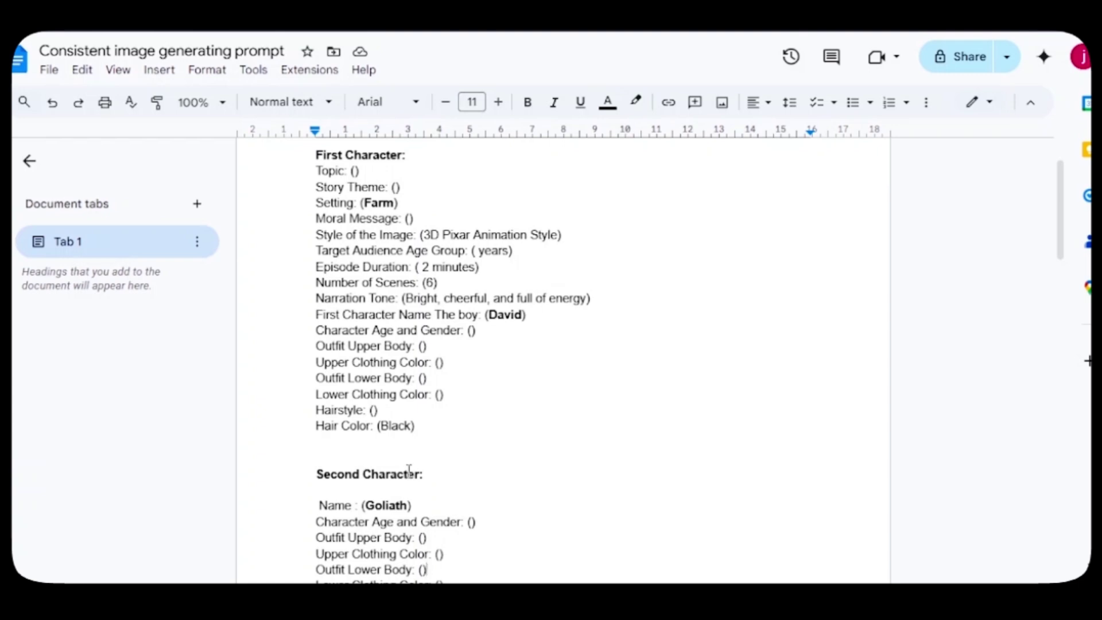
{"action": "left_click_drag", "start_coordinate": [315, 155], "coordinate": [464, 580]}
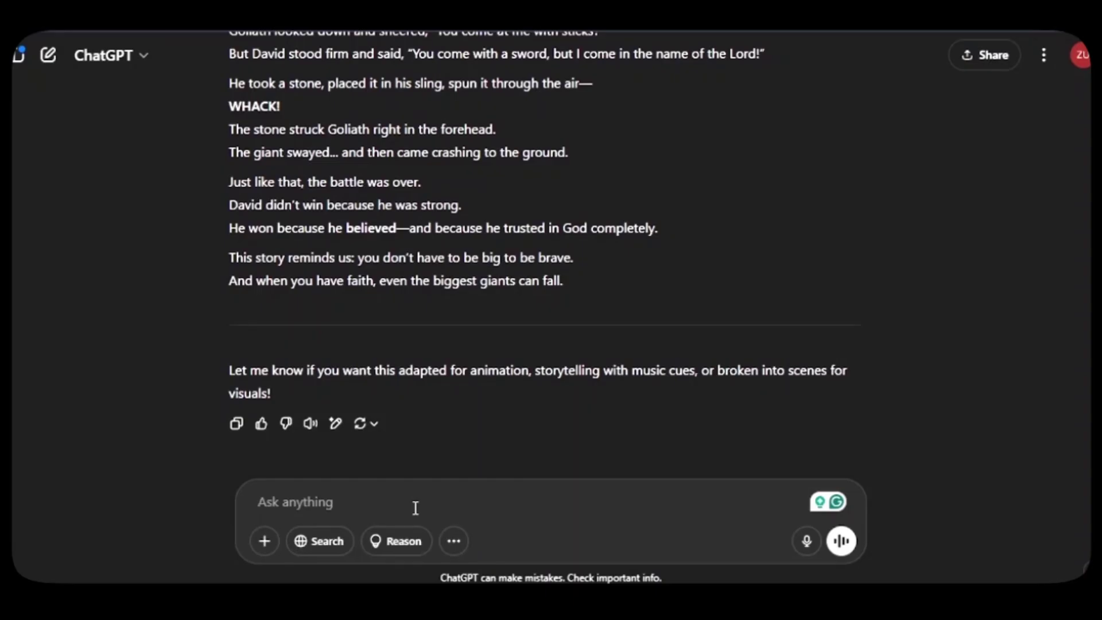
{"action": "right_click", "coordinate": [416, 506]}
{"action": "key", "text": "ctrl+v"}
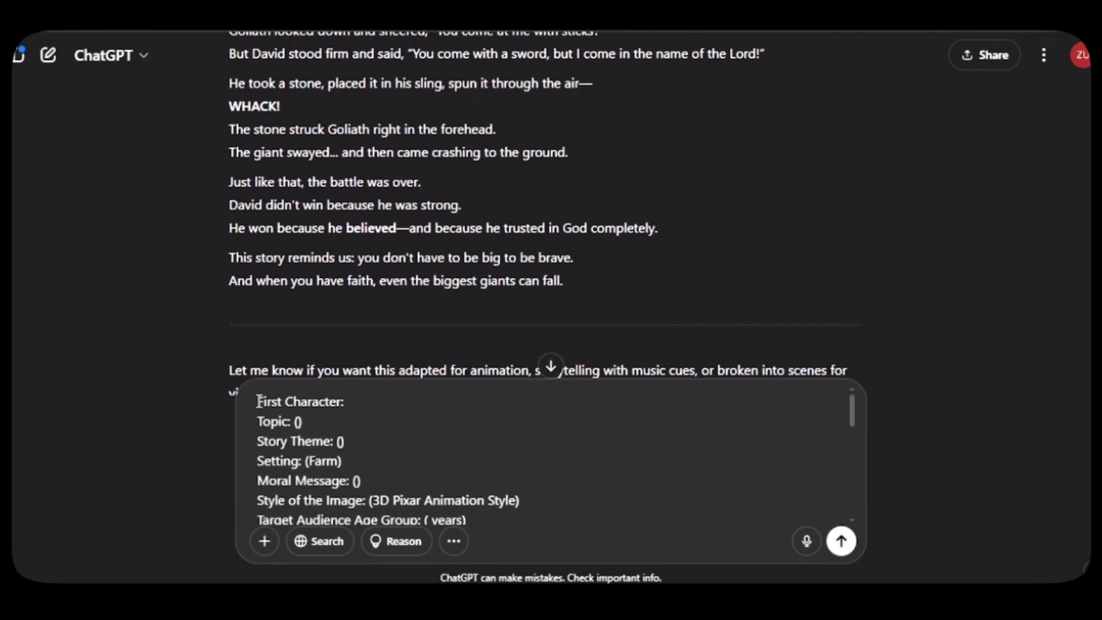
{"action": "key", "text": "Return"}
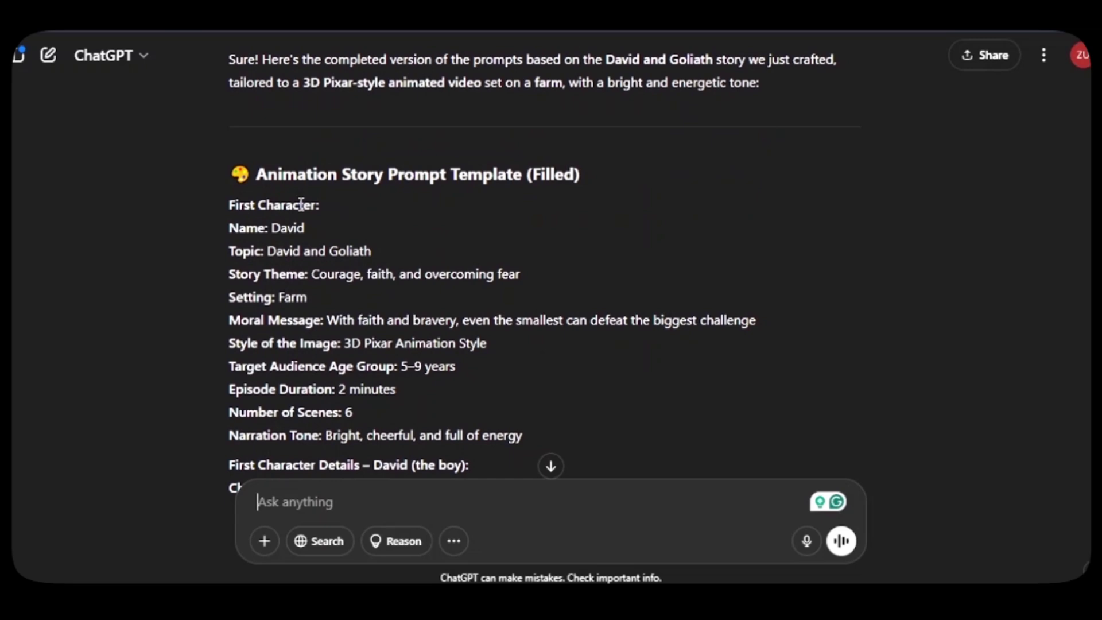
Copy the filled-in First and Second Character details from ChatGPT and paste them at the start of the story document, above the narration
{"action": "left_click_drag", "start_coordinate": [230, 202], "coordinate": [525, 290]}
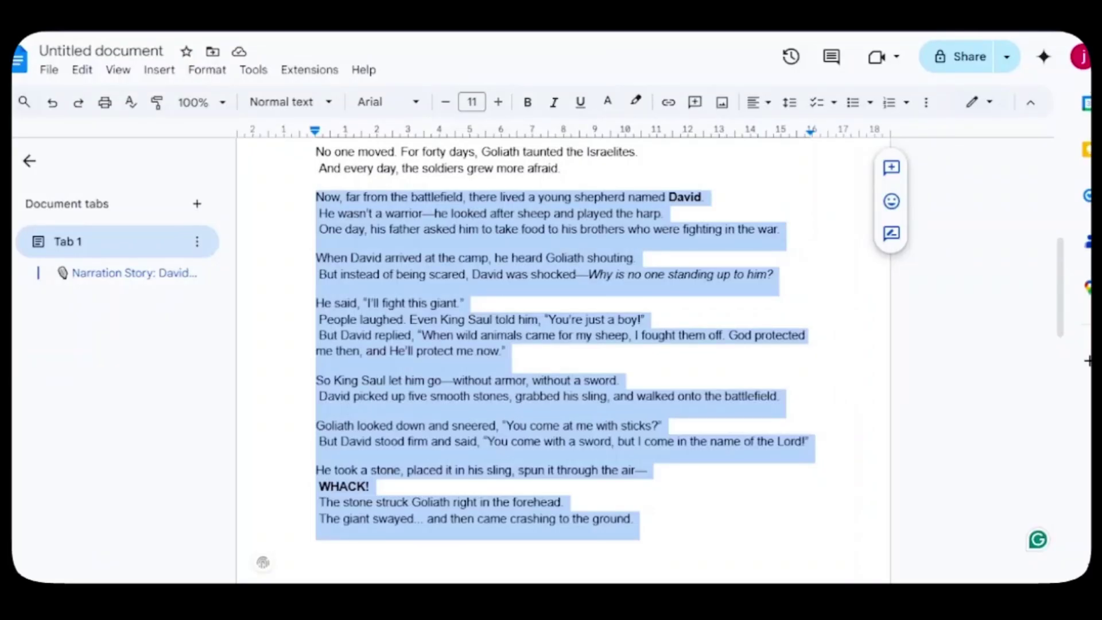
{"action": "key", "text": "ctrl+Home"}
{"action": "key", "text": "ctrl+v"}
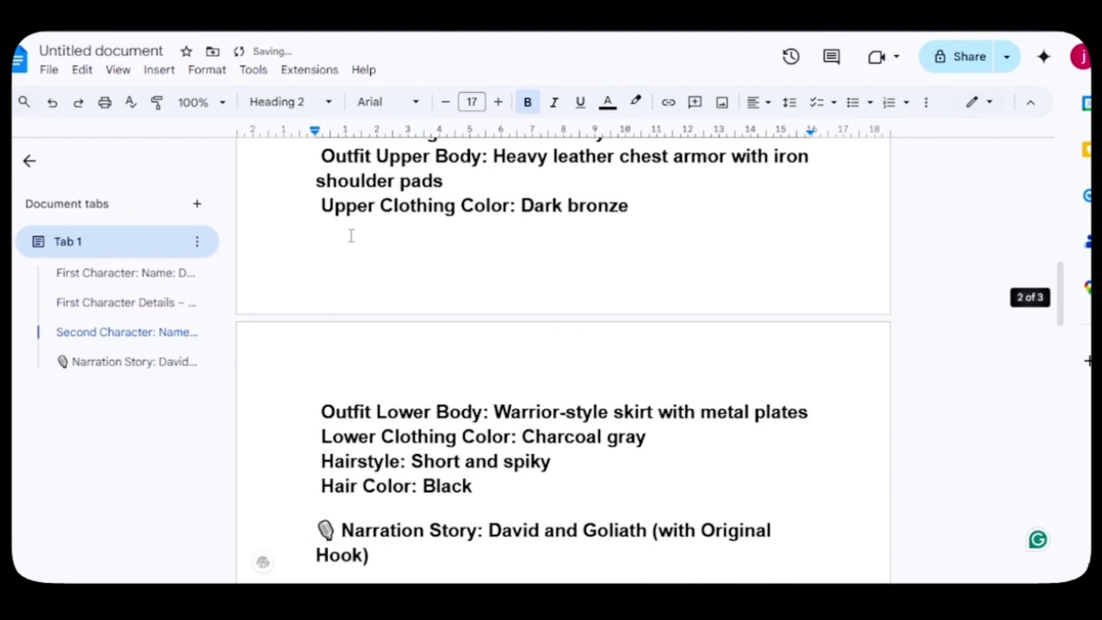
{"action": "scroll", "coordinate": [352, 235], "scroll_direction": "up", "scroll_amount": 10}
{"action": "left_click", "coordinate": [387, 241]}
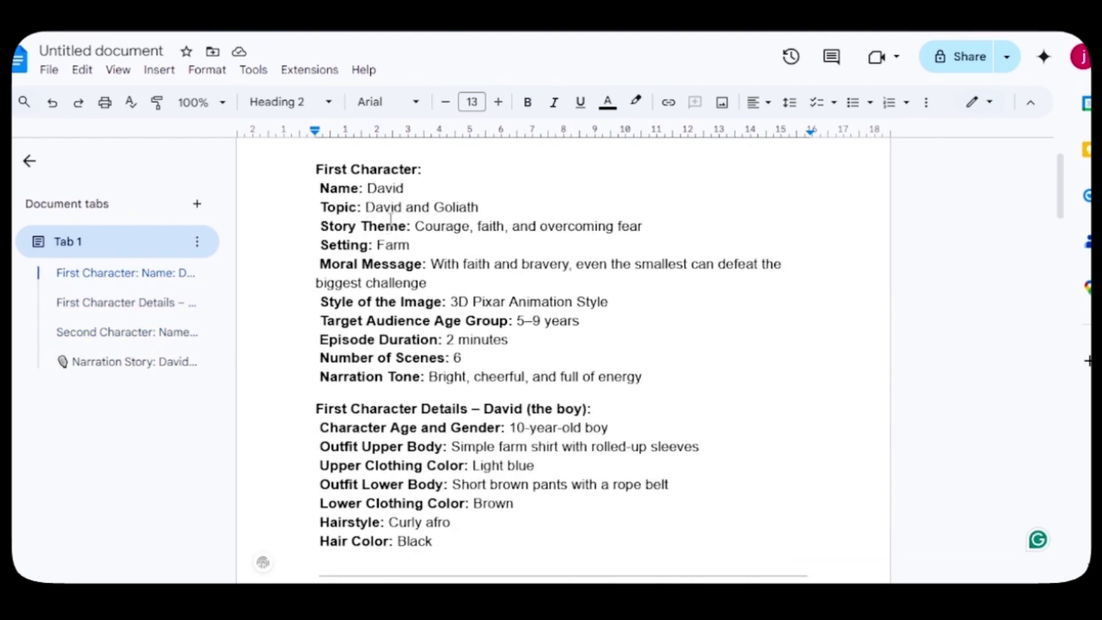
Paste the image prompt guidelines and framework into the document below the Second Character details
{"action": "scroll", "coordinate": [367, 322], "scroll_direction": "down", "scroll_amount": 5}
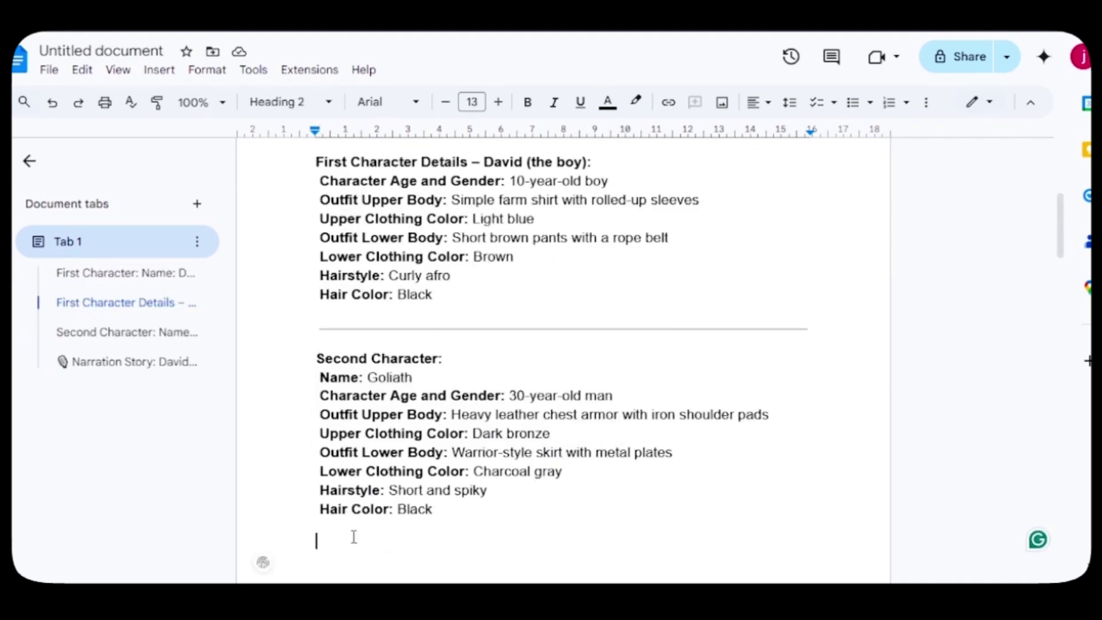
{"action": "right_click", "coordinate": [351, 536]}
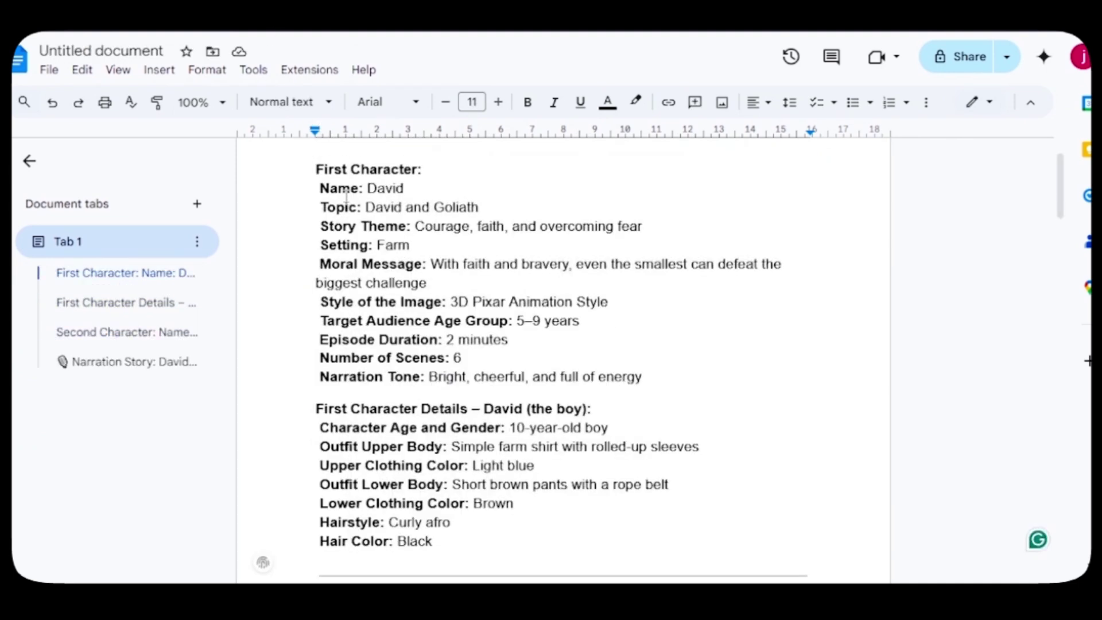
{"action": "scroll", "coordinate": [391, 211], "scroll_direction": "down", "scroll_amount": 1}
{"action": "scroll", "coordinate": [390, 215], "scroll_direction": "down", "scroll_amount": 15}
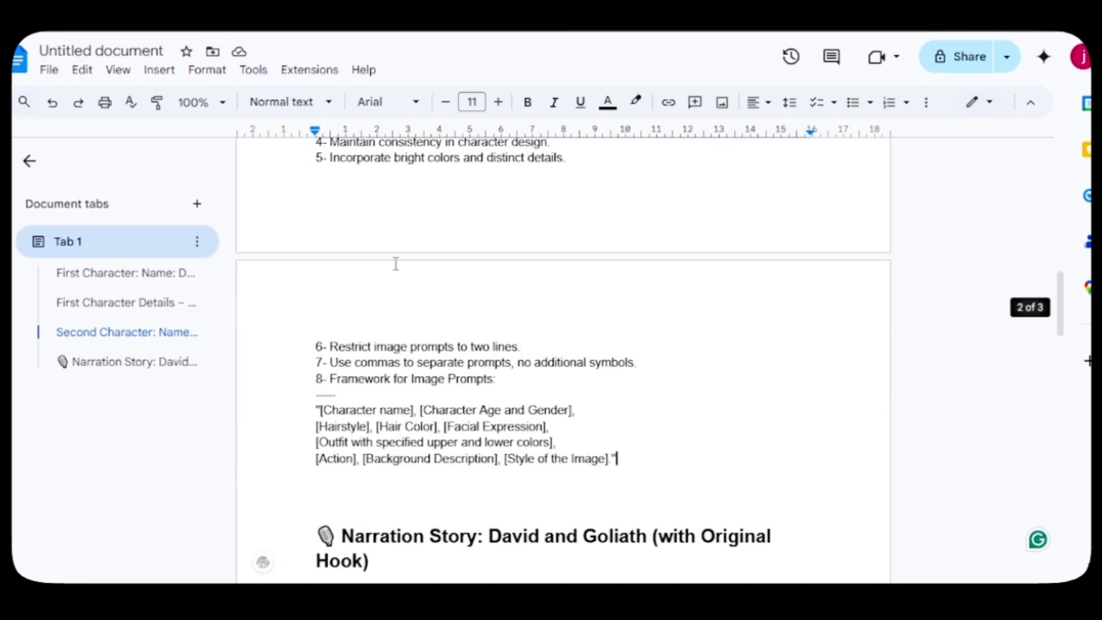
Copy the whole document with character details, guidelines and narration, and submit it to ChatGPT
{"action": "scroll", "coordinate": [395, 263], "scroll_direction": "down", "scroll_amount": 7}
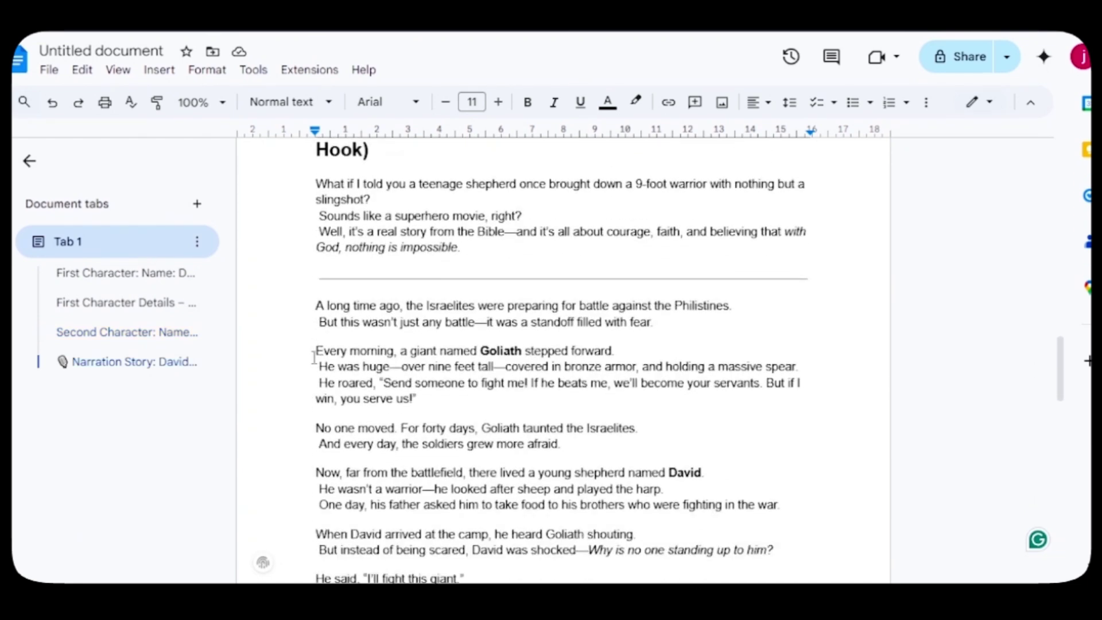
{"action": "key", "text": "ctrl+a"}
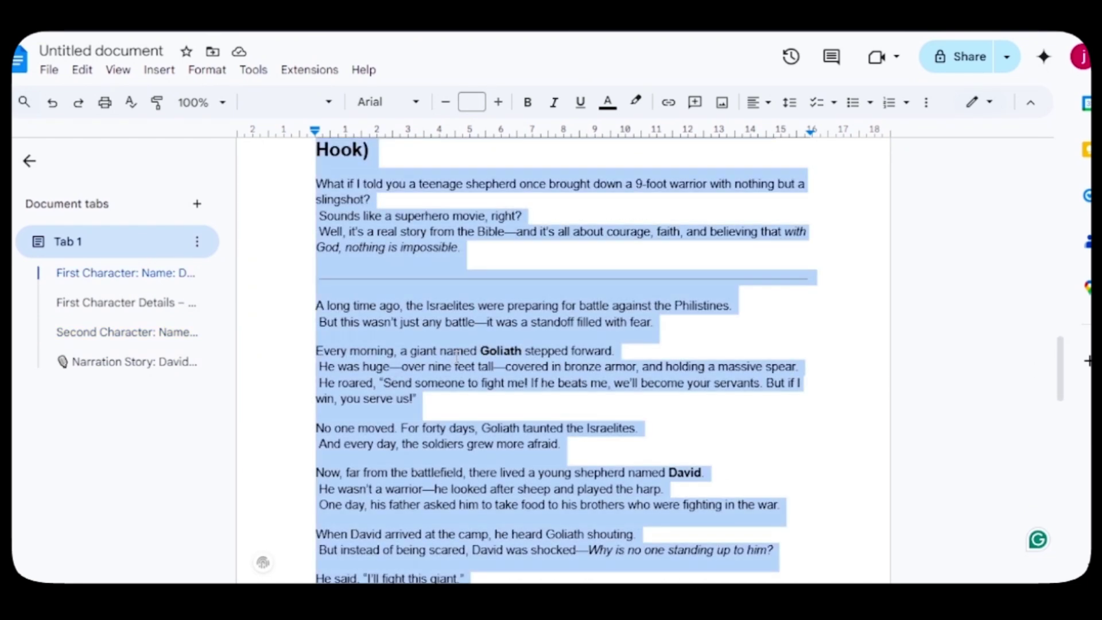
{"action": "right_click", "coordinate": [458, 359]}
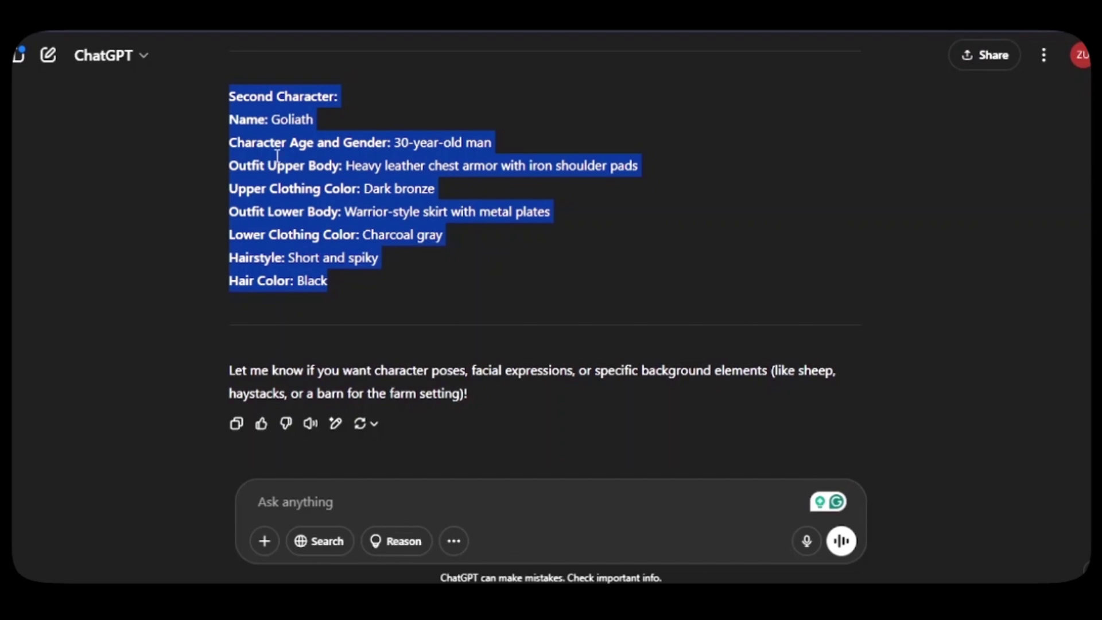
{"action": "right_click", "coordinate": [368, 501]}
{"action": "left_click", "coordinate": [381, 273]}
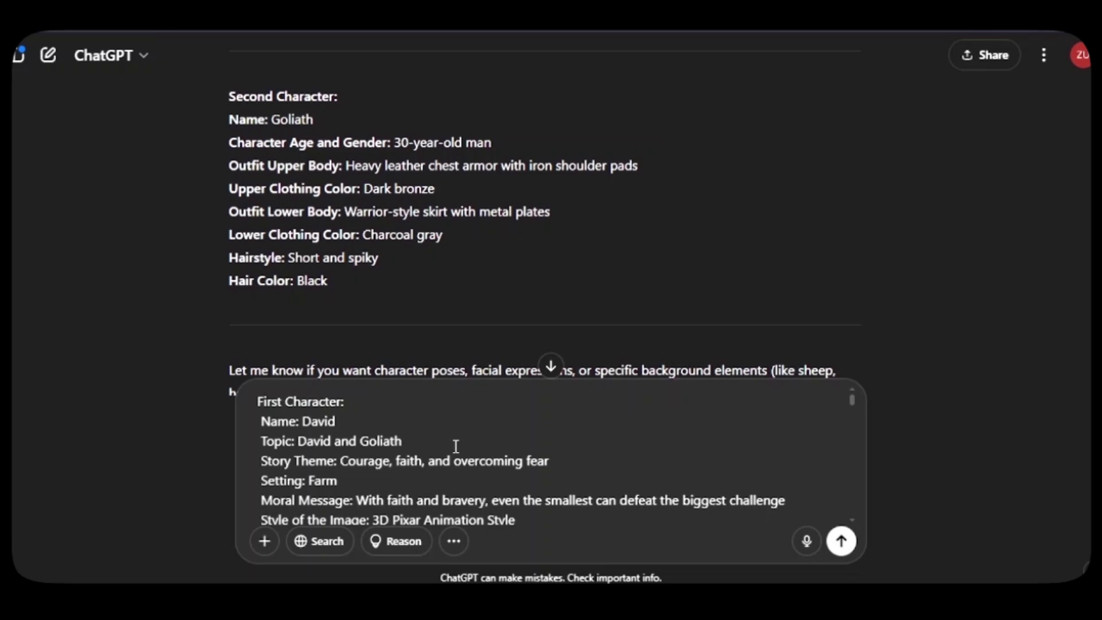
{"action": "left_click", "coordinate": [841, 541]}
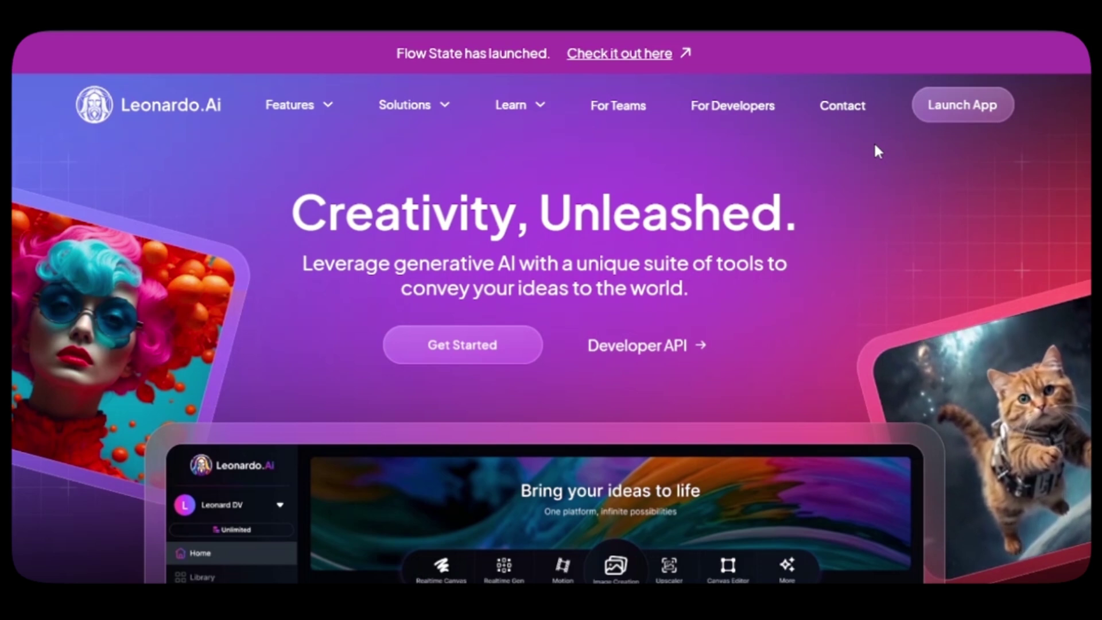
Launch the Leonardo.Ai app, open its image generation tool and choose the Phoenix 1.0 model
{"action": "left_click", "coordinate": [969, 124]}
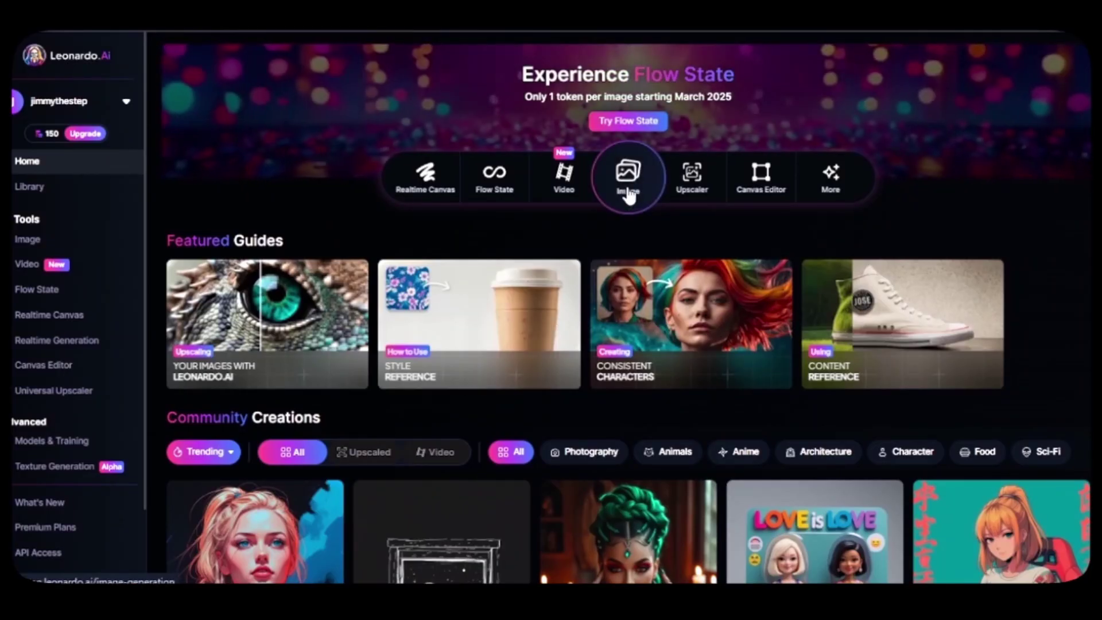
{"action": "left_click", "coordinate": [628, 189]}
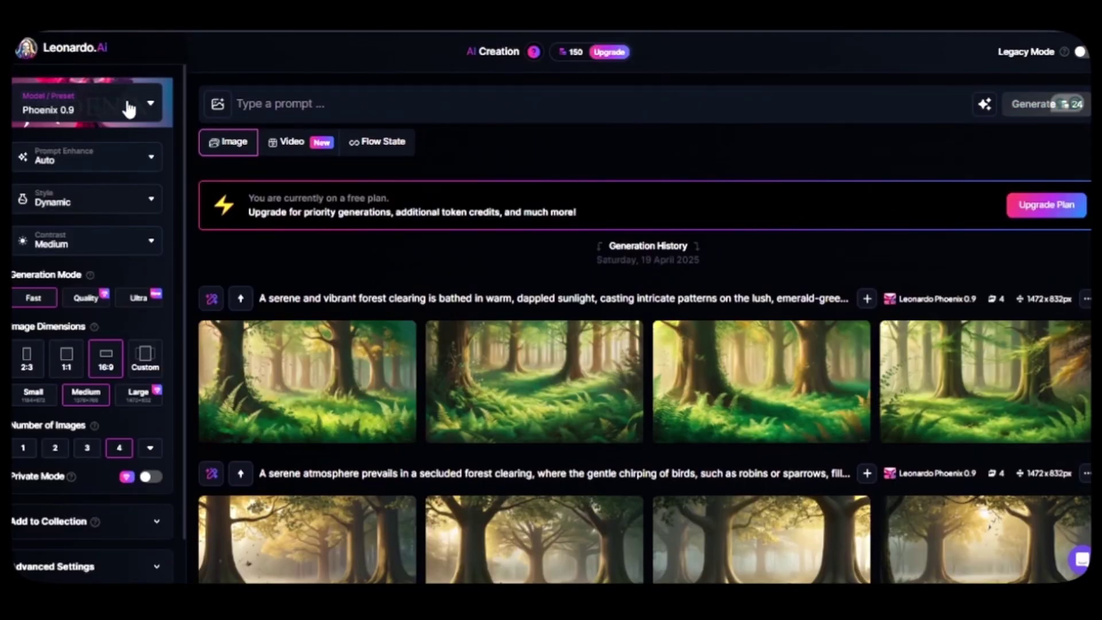
{"action": "left_click", "coordinate": [82, 113]}
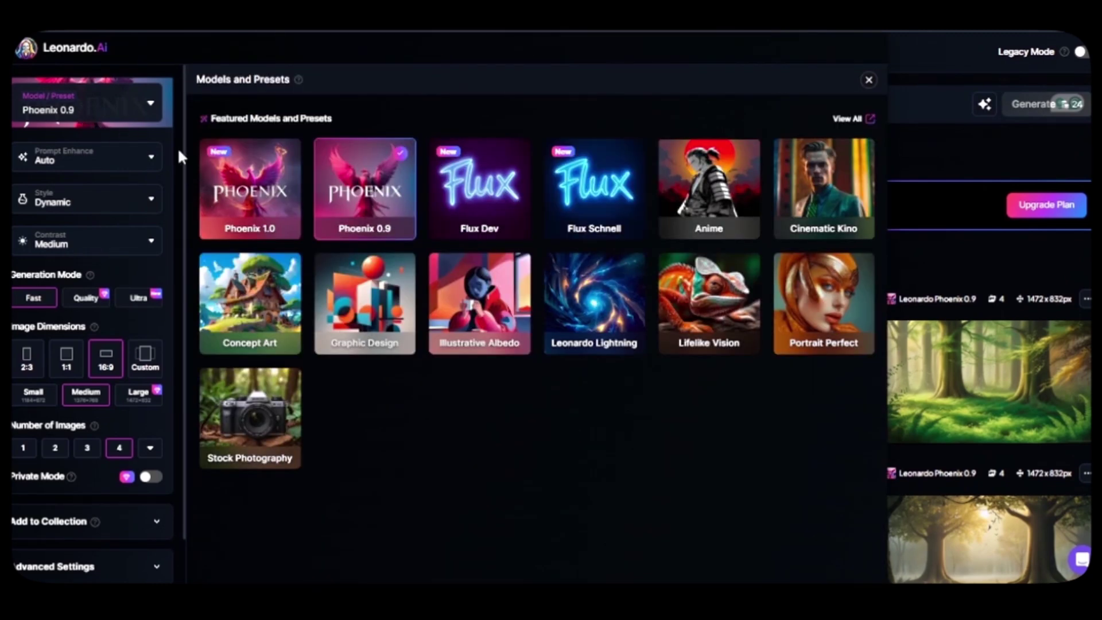
{"action": "left_click", "coordinate": [268, 198]}
Turn Prompt Enhance off and check the remaining generation settings, including image dimensions and number of images
{"action": "left_click", "coordinate": [138, 172]}
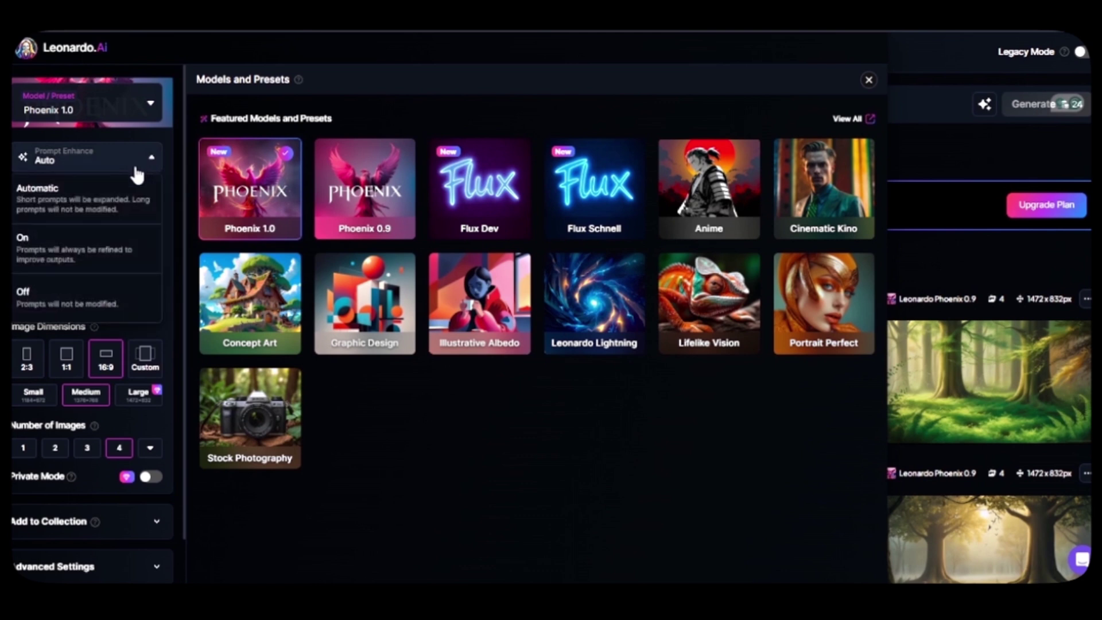
{"action": "left_click", "coordinate": [92, 278]}
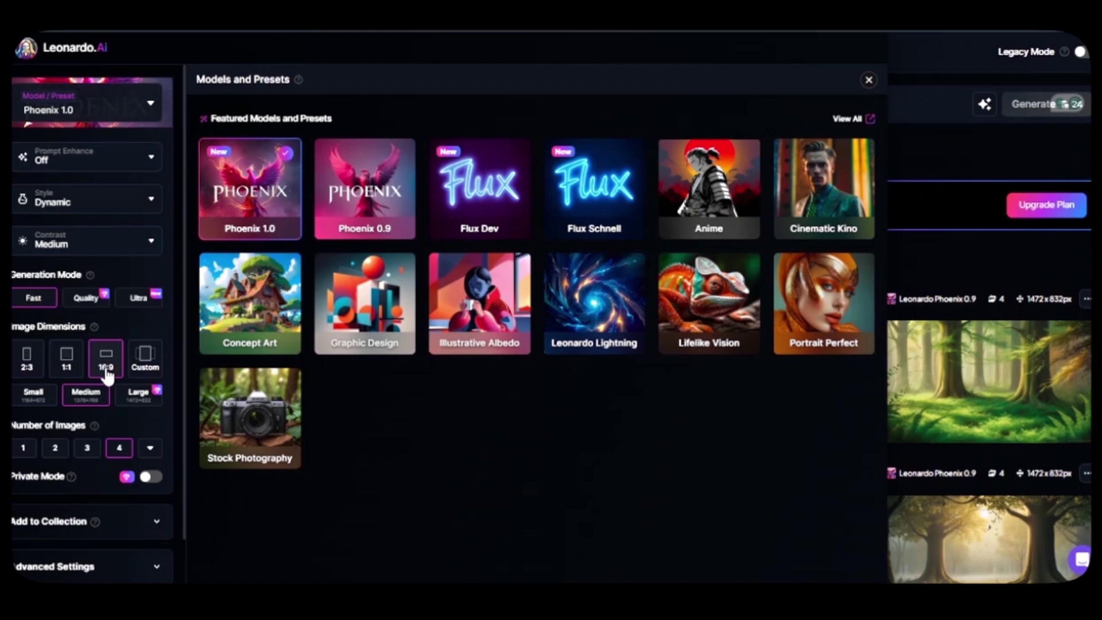
{"action": "scroll", "coordinate": [118, 389], "scroll_direction": "down", "scroll_amount": 1}
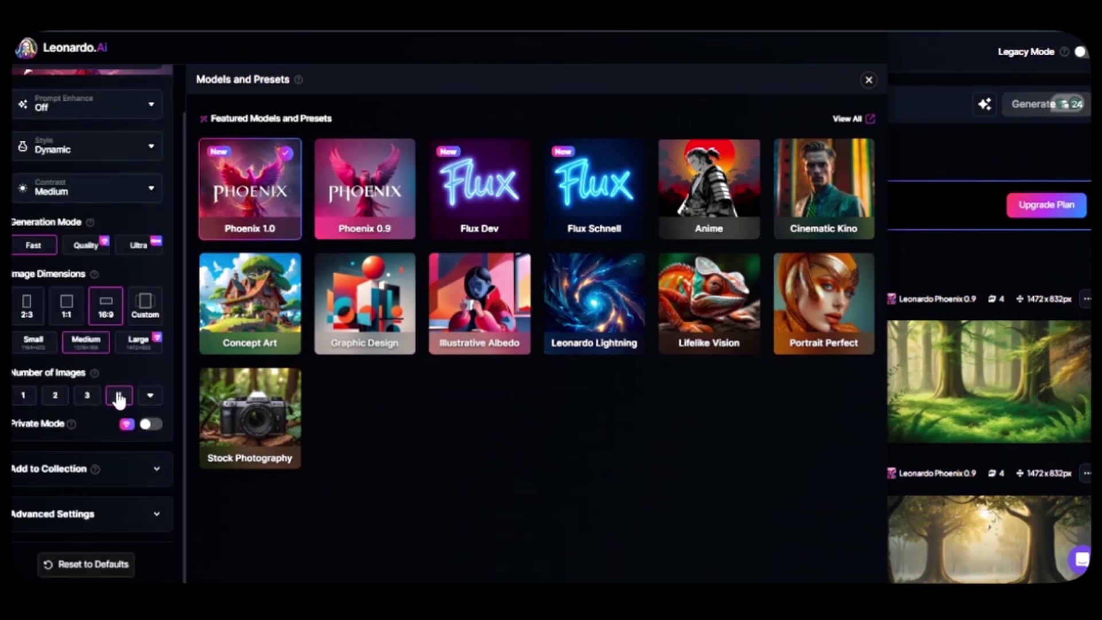
{"action": "scroll", "coordinate": [118, 398], "scroll_direction": "up", "scroll_amount": 1}
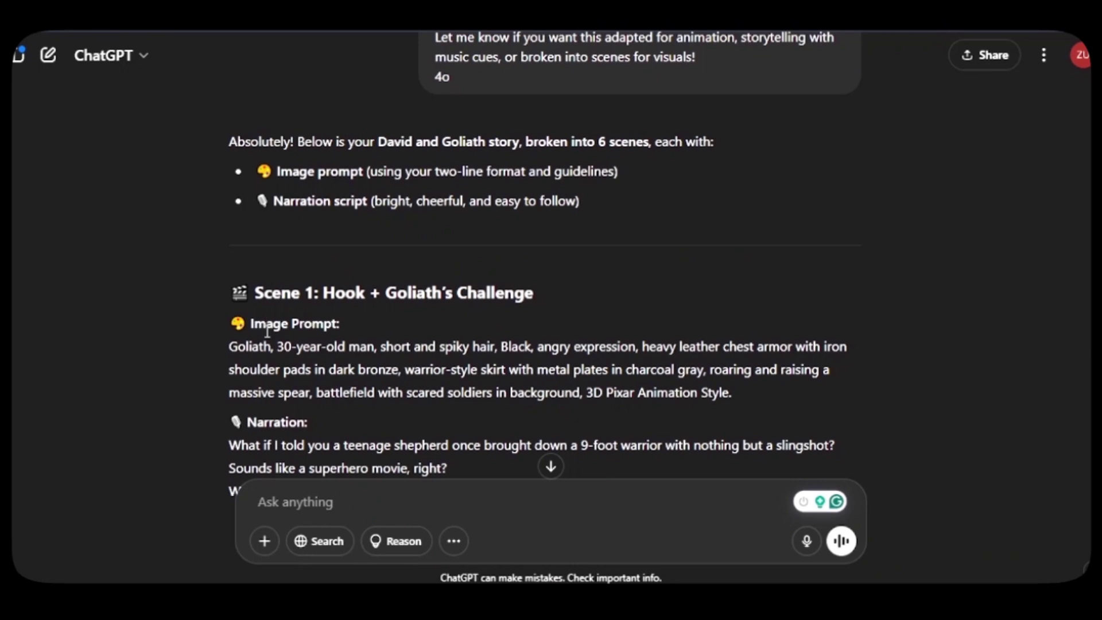
Copy the Scene 1 Goliath image prompt from ChatGPT and generate images from it in Leonardo.Ai
{"action": "triple_click", "coordinate": [711, 282]}
{"action": "key", "text": "ctrl+c"}
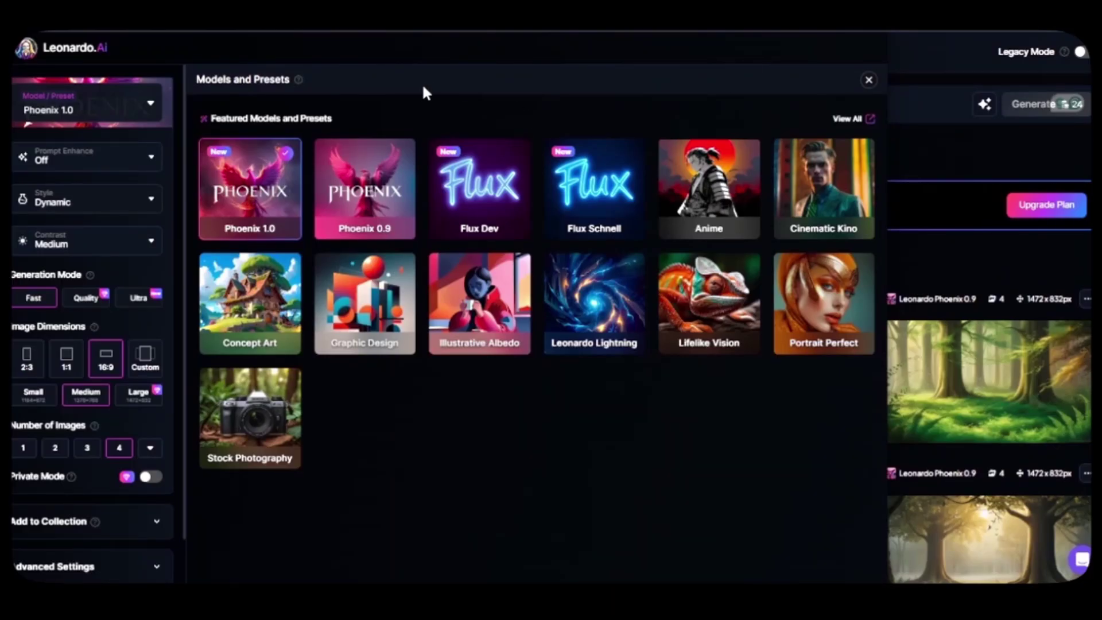
{"action": "key", "text": "Escape"}
{"action": "right_click", "coordinate": [304, 102]}
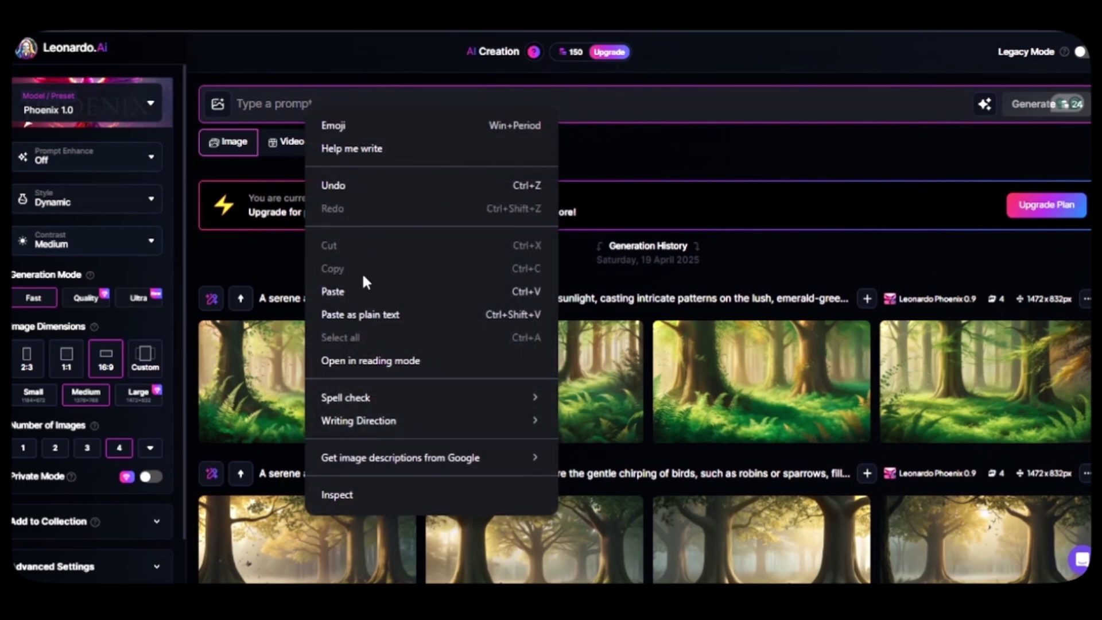
{"action": "left_click", "coordinate": [364, 291]}
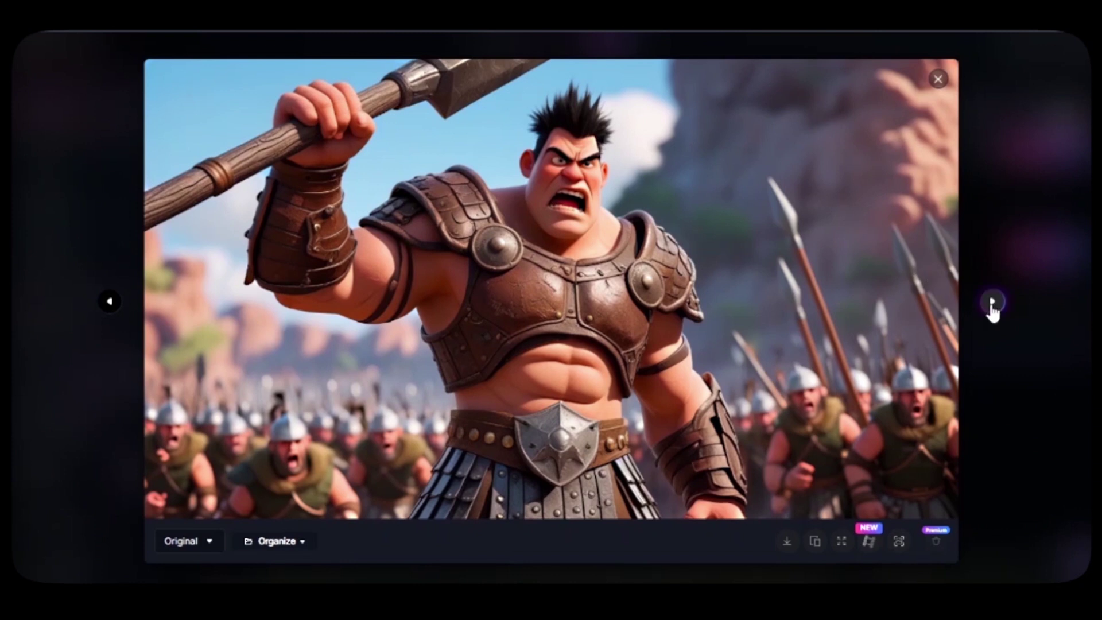
Browse the generated Goliath images at full size and download the third one
{"action": "left_click", "coordinate": [992, 303]}
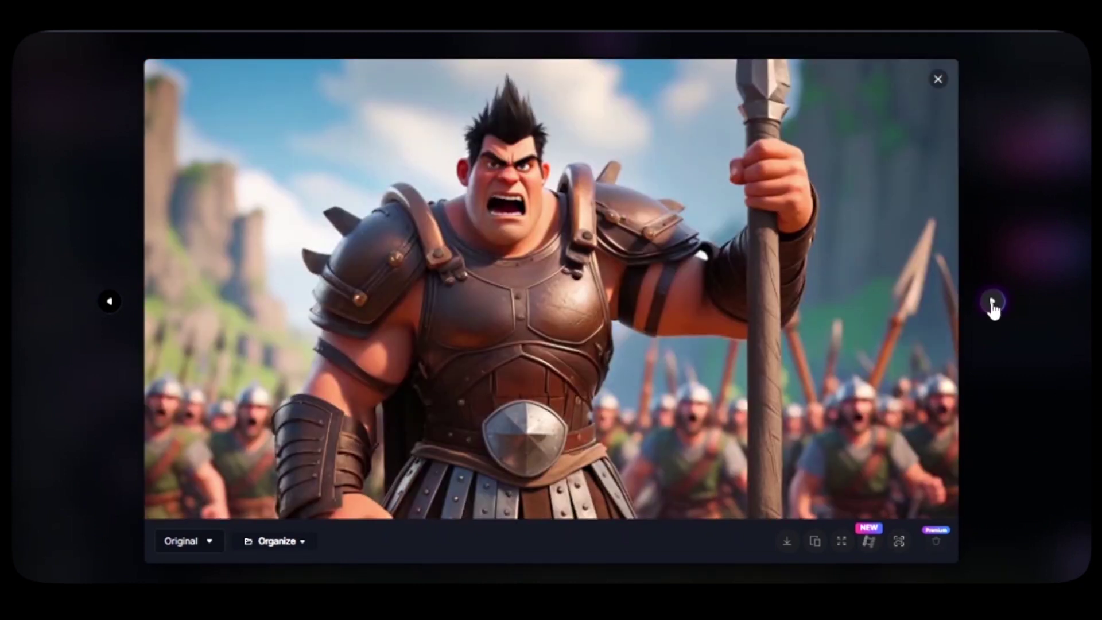
{"action": "left_click", "coordinate": [992, 303]}
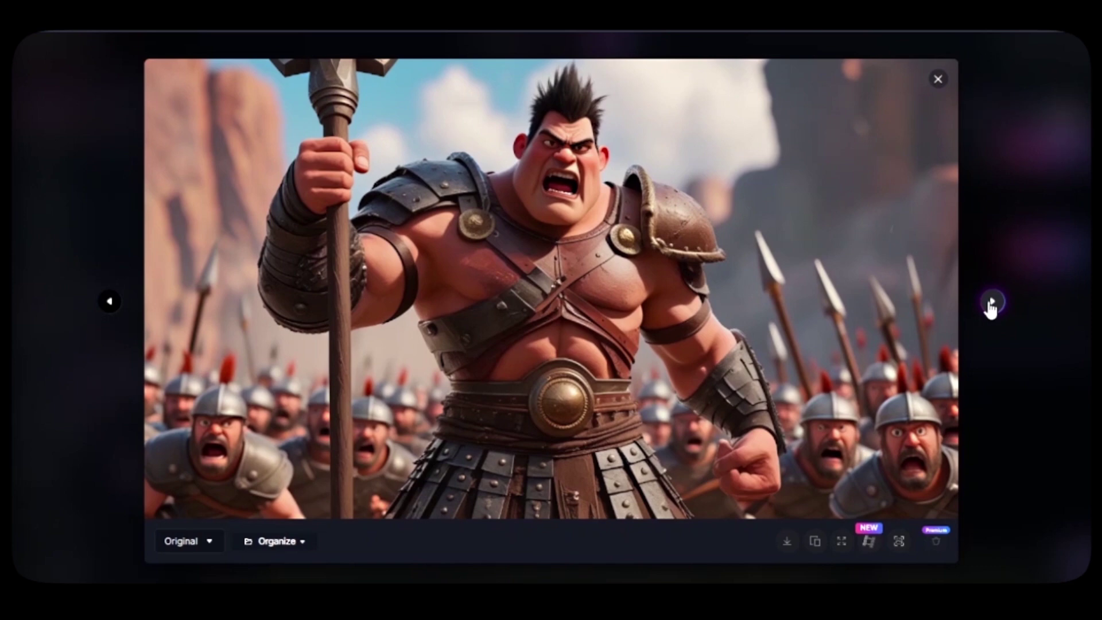
{"action": "left_click", "coordinate": [939, 79]}
{"action": "mouse_move", "coordinate": [801, 447]}
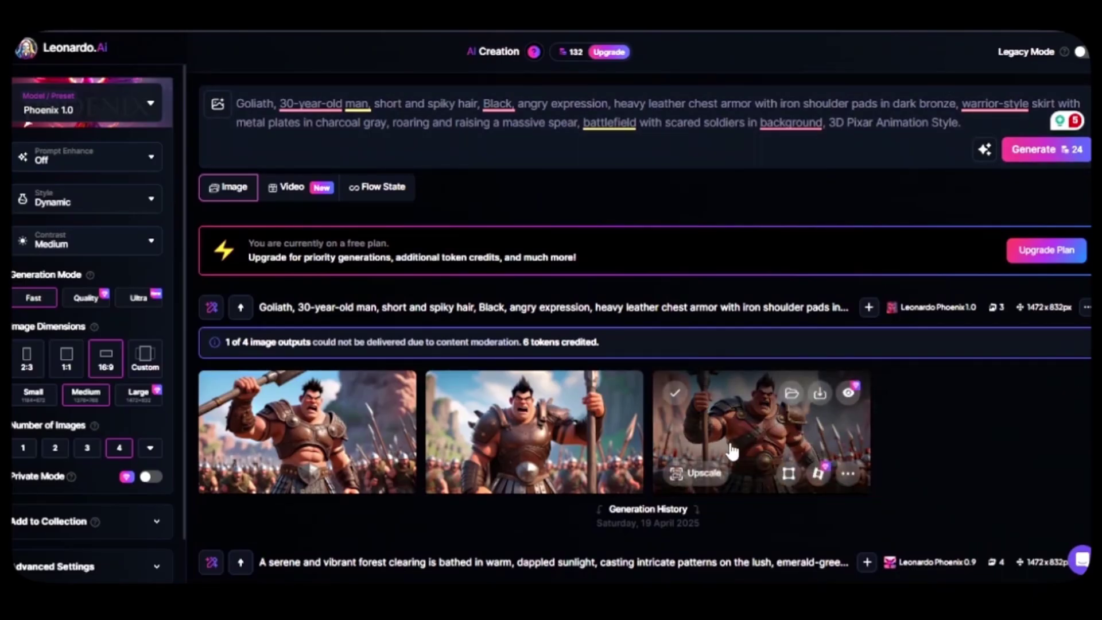
{"action": "left_click", "coordinate": [820, 394]}
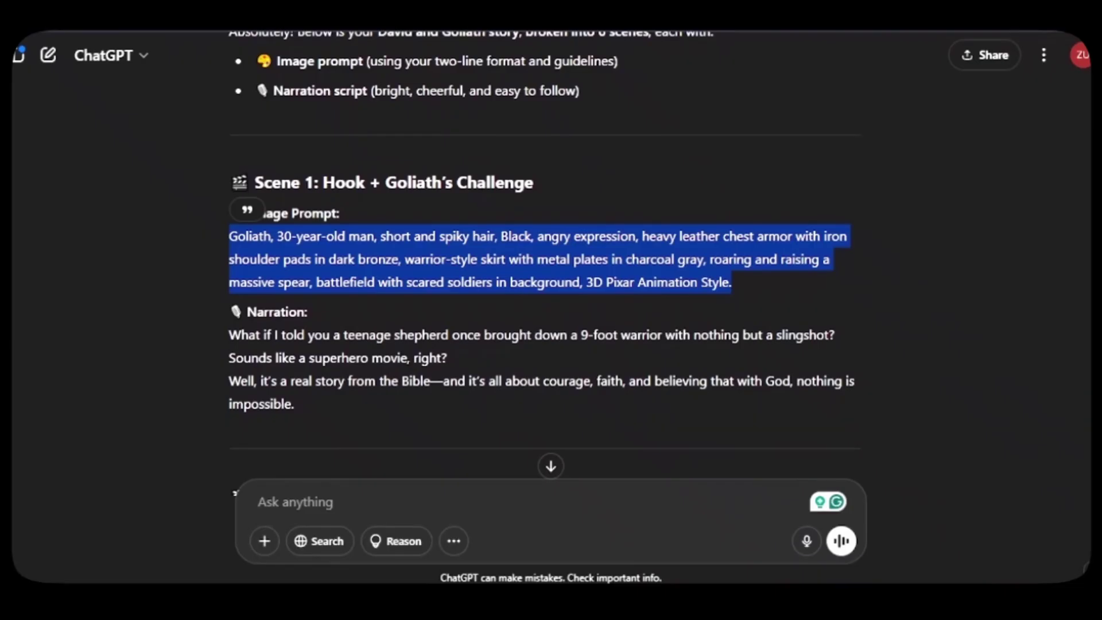
In ChatGPT, copy the image prompt of Scene 2, David Arrives at the Battlefield
{"action": "scroll", "coordinate": [293, 336], "scroll_direction": "down", "scroll_amount": 5}
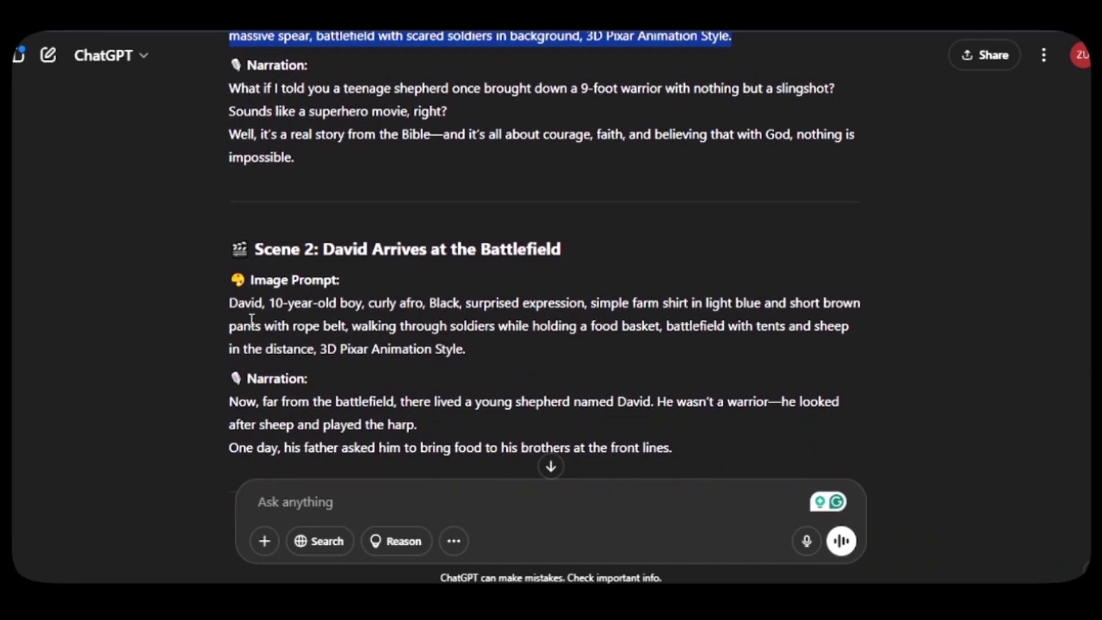
{"action": "left_click_drag", "start_coordinate": [228, 300], "coordinate": [430, 345]}
{"action": "right_click", "coordinate": [427, 335]}
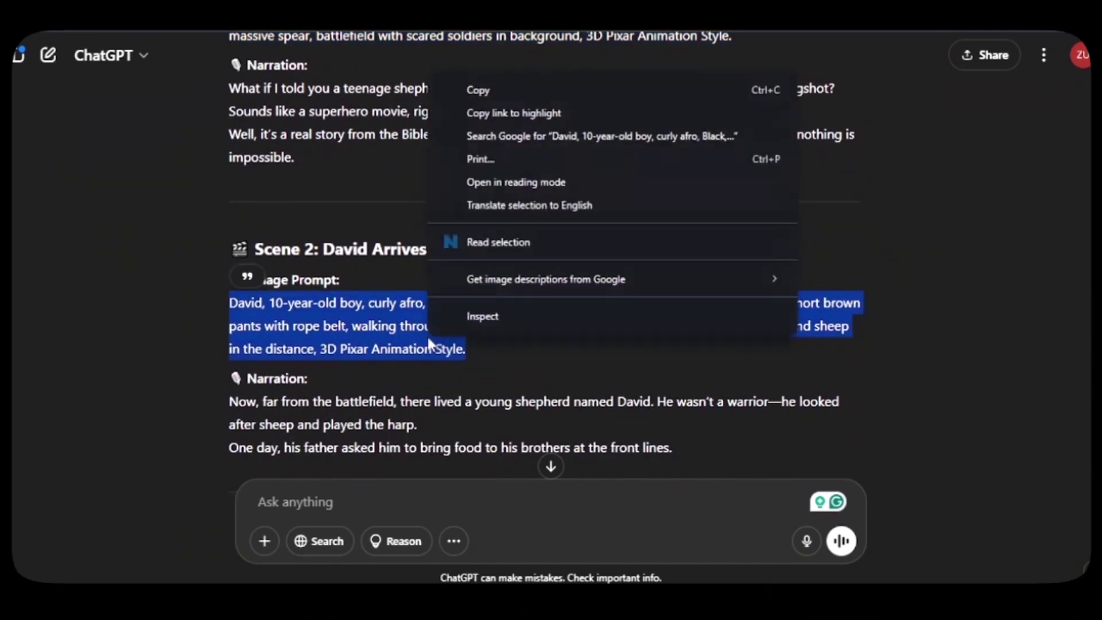
{"action": "left_click", "coordinate": [483, 97]}
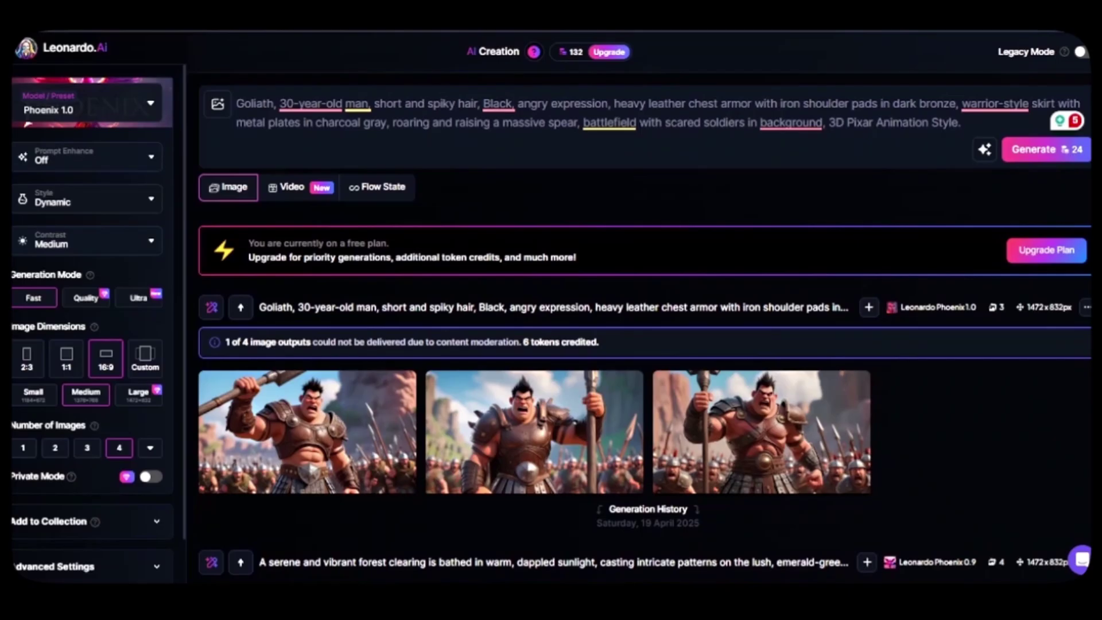
In Leonardo.Ai, replace the Goliath prompt with the copied Scene 2 prompt, generate the images and browse them at full size
{"action": "key", "text": "ctrl+a"}
{"action": "right_click", "coordinate": [688, 127]}
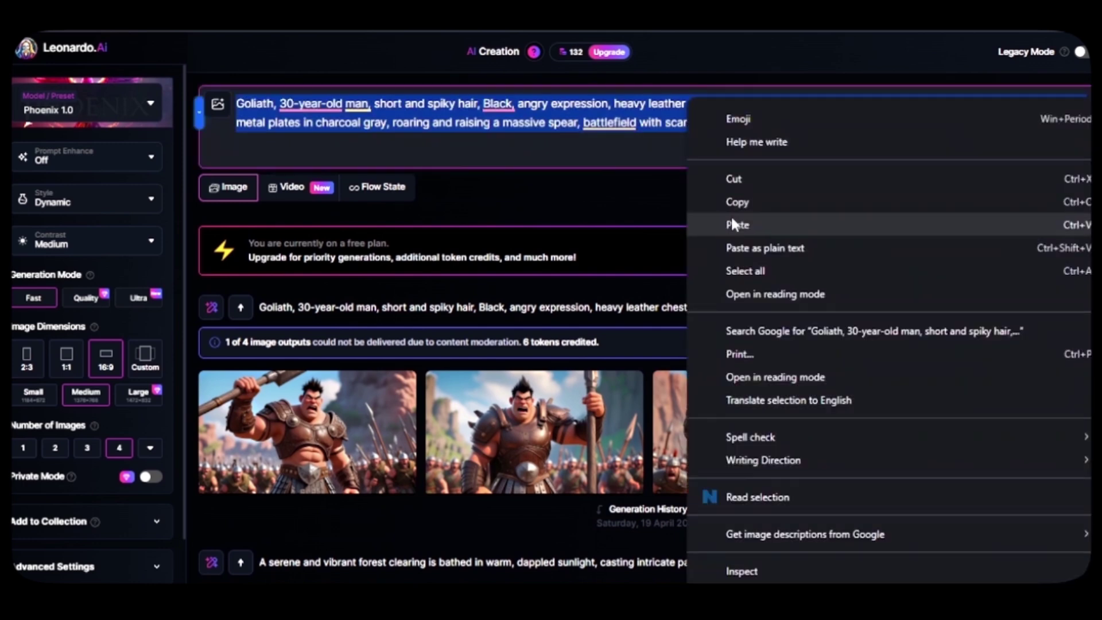
{"action": "left_click", "coordinate": [731, 216]}
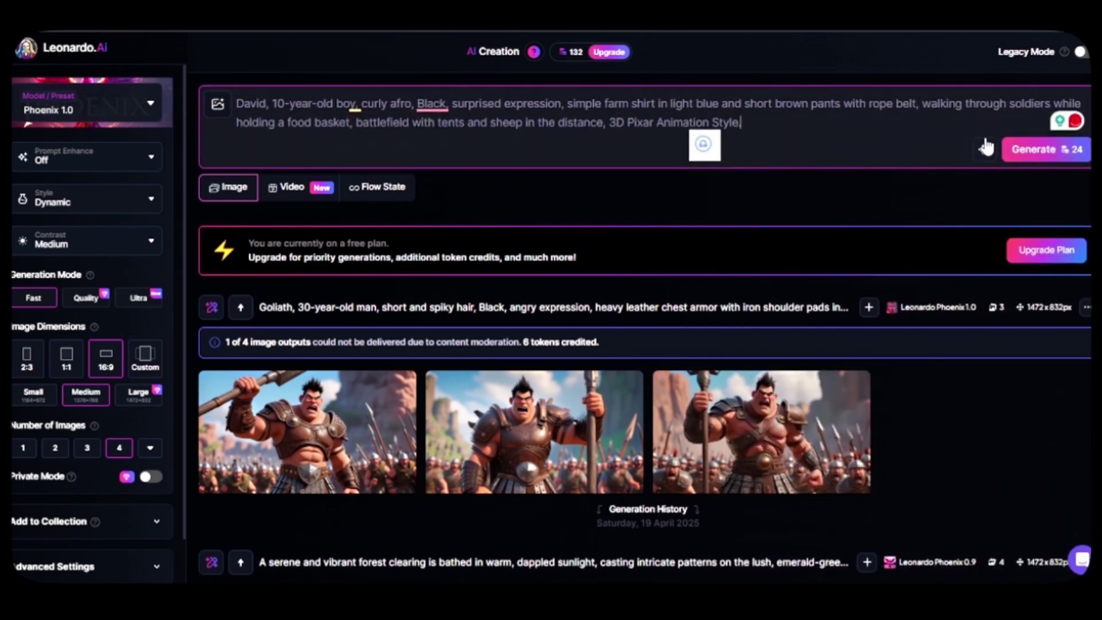
{"action": "left_click", "coordinate": [1012, 152]}
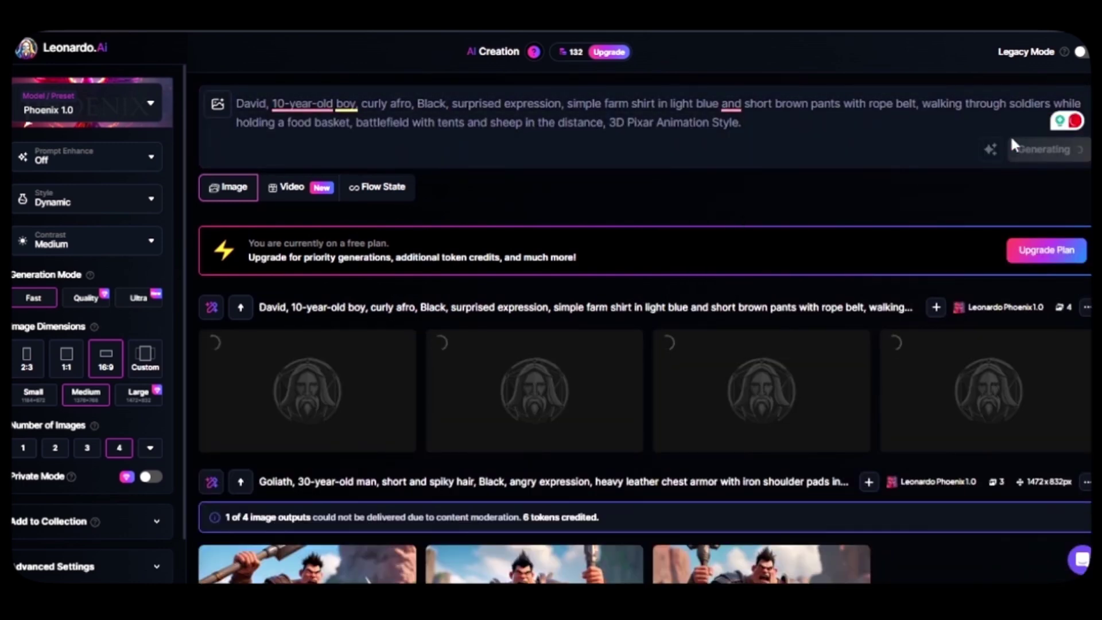
{"action": "left_click", "coordinate": [332, 402]}
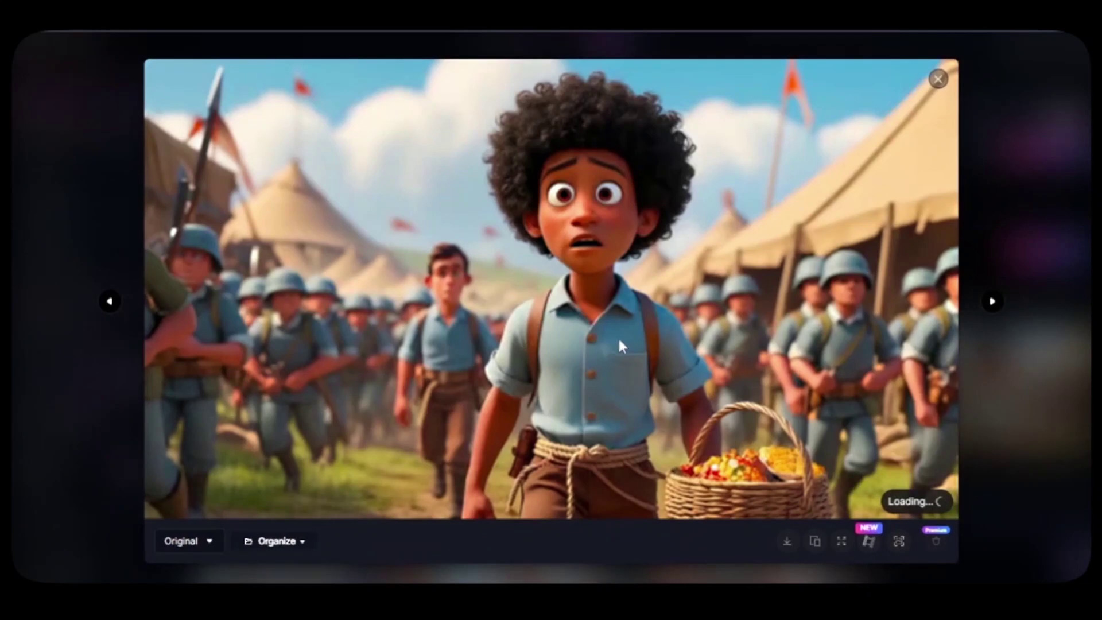
{"action": "left_click", "coordinate": [993, 302]}
{"action": "left_click", "coordinate": [994, 305]}
{"action": "left_click", "coordinate": [936, 85]}
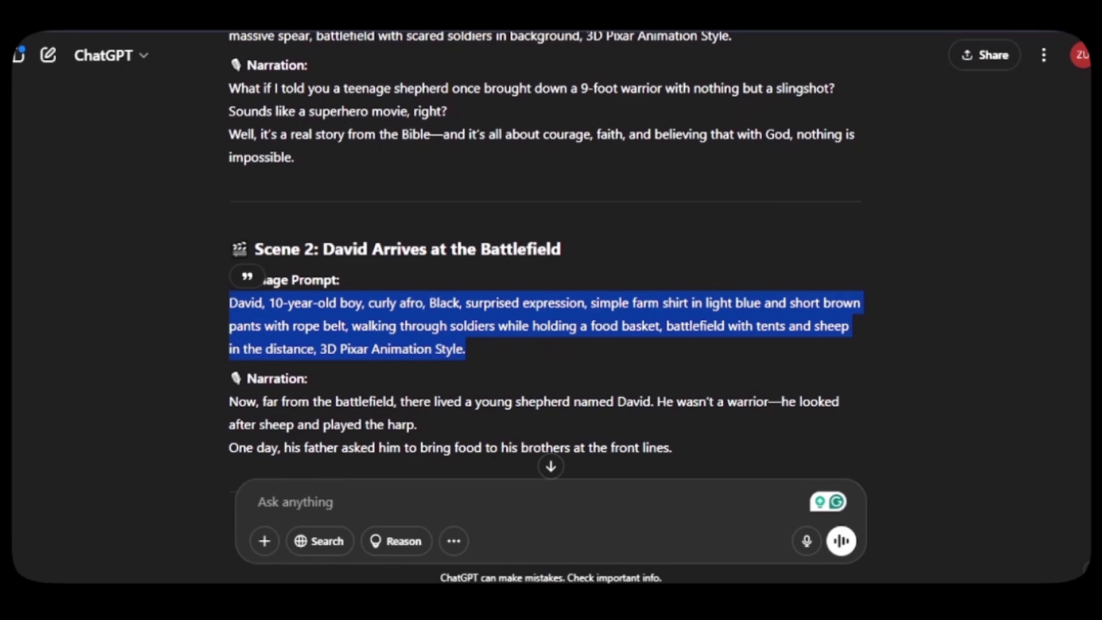
Copy the Scene 3 image prompt, David Volunteers to Fight, from ChatGPT and generate images from it in Leonardo.Ai
{"action": "scroll", "coordinate": [329, 298], "scroll_direction": "down", "scroll_amount": 5}
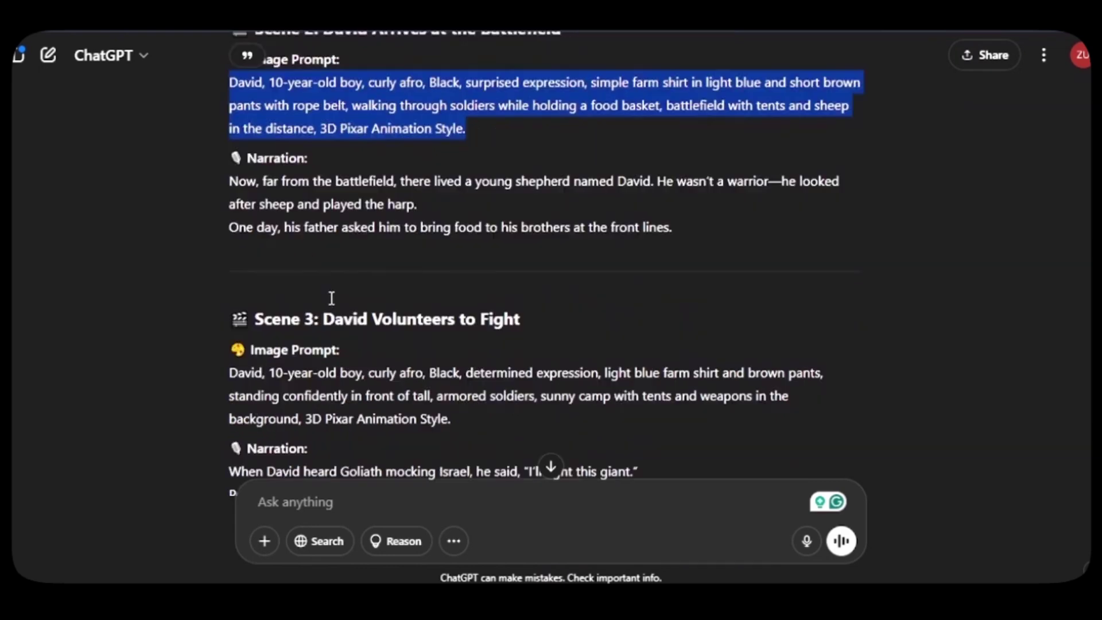
{"action": "left_click", "coordinate": [239, 348]}
{"action": "left_click_drag", "start_coordinate": [240, 349], "coordinate": [459, 400]}
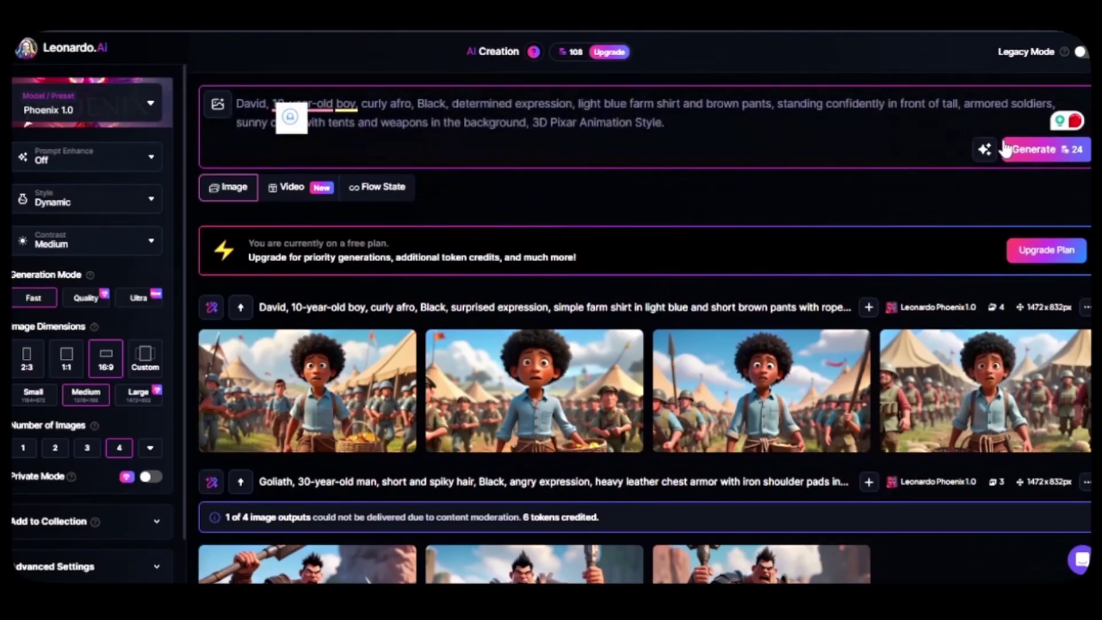
{"action": "left_click", "coordinate": [1006, 148]}
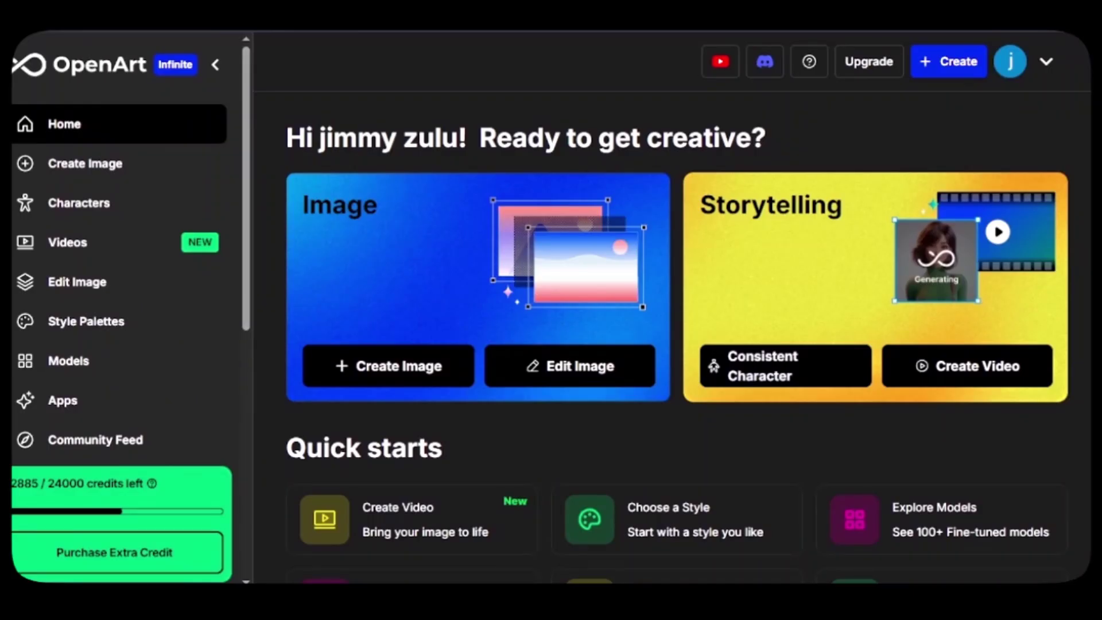
Switch to OpenArt, open its video creation and load the downloaded Goliath image as the image-to-video start frame
{"action": "left_click", "coordinate": [74, 253]}
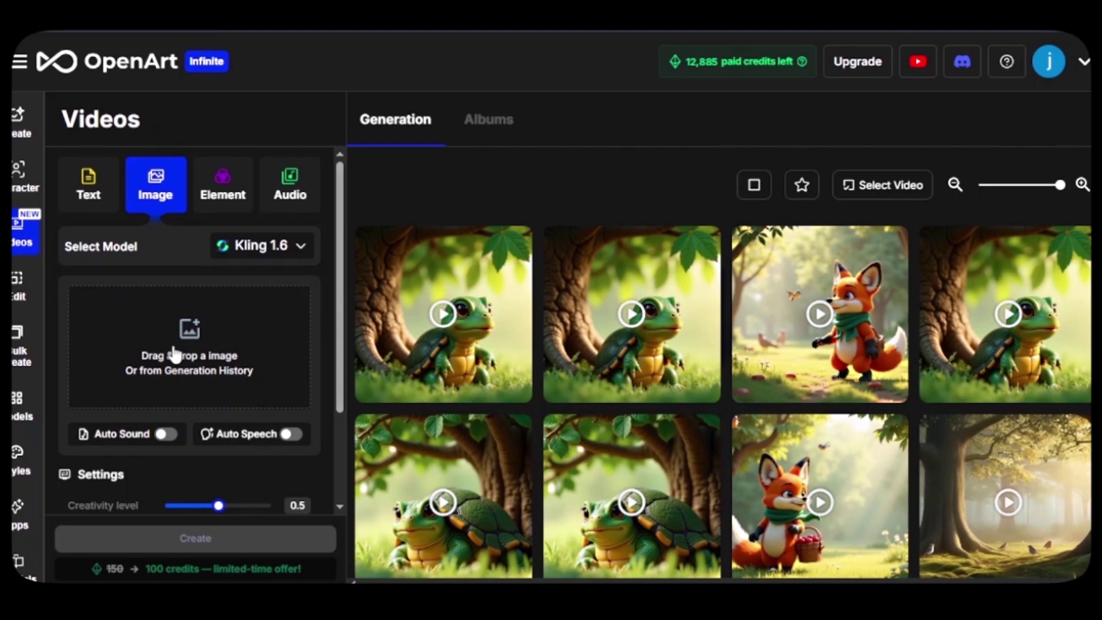
{"action": "left_click", "coordinate": [175, 355]}
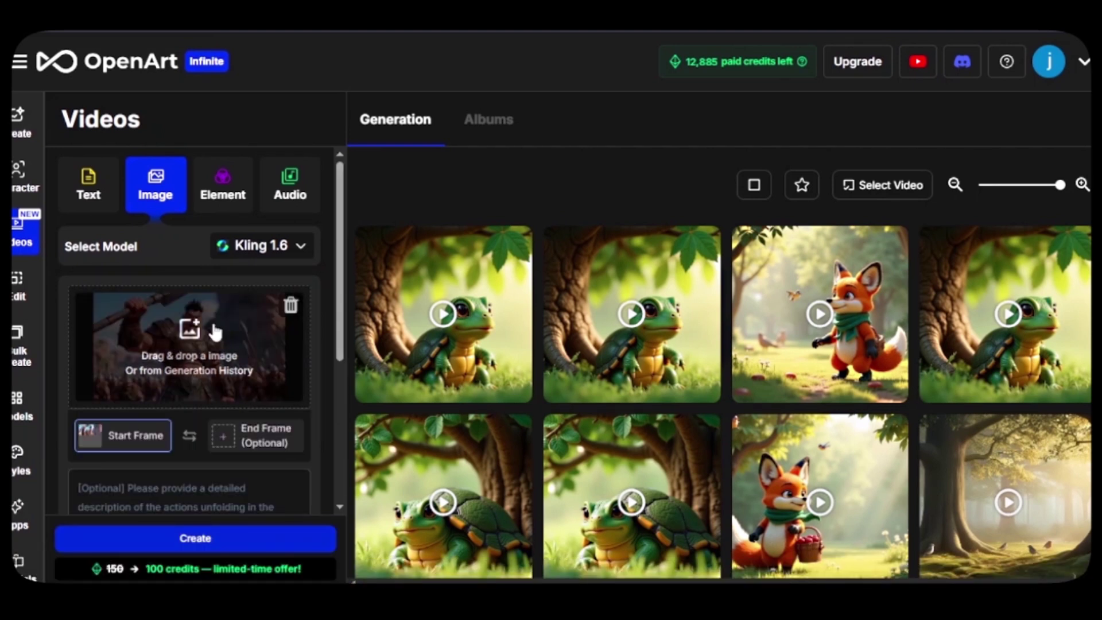
{"action": "scroll", "coordinate": [214, 331], "scroll_direction": "down", "scroll_amount": 3}
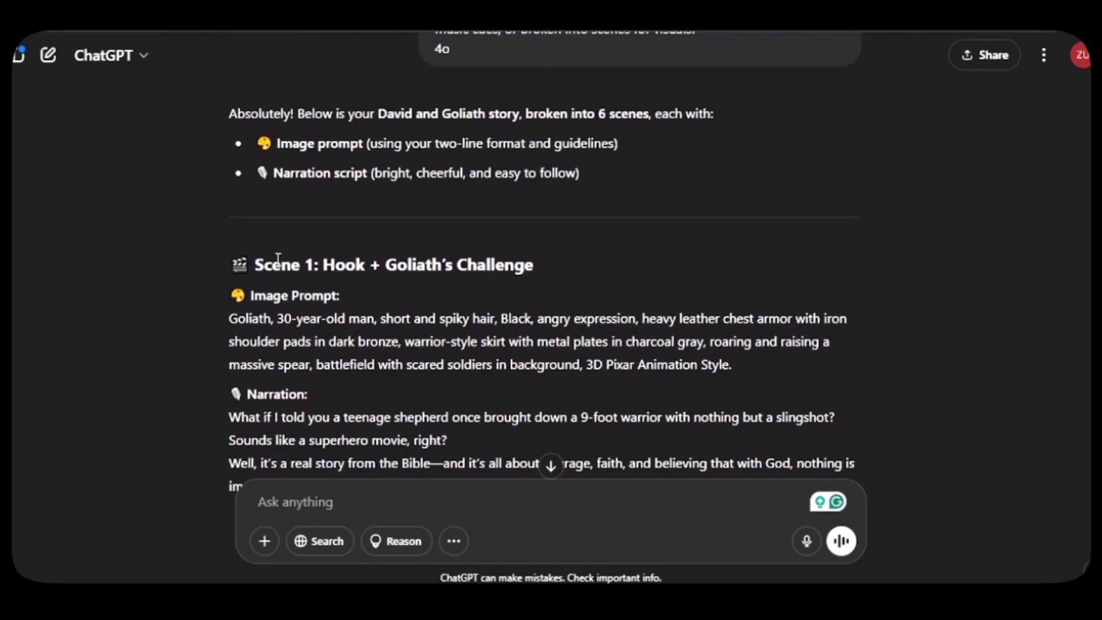
Copy the Scene 1 "What's Happening" description from ChatGPT and paste it as the Goliath video's action description in OpenArt
{"action": "left_click_drag", "start_coordinate": [255, 264], "coordinate": [563, 266]}
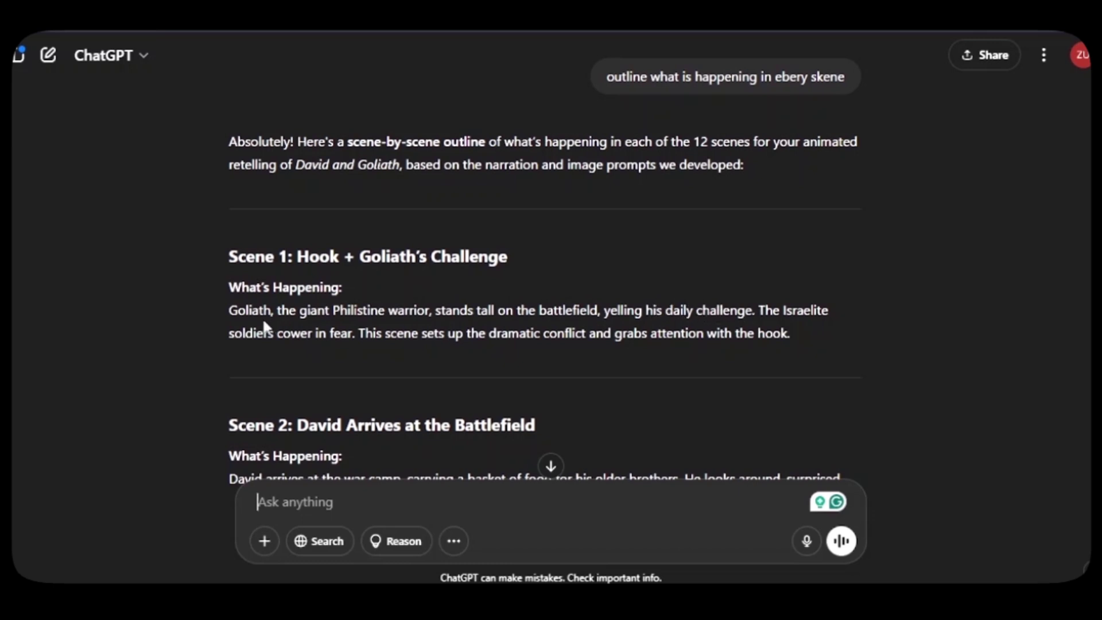
{"action": "left_click_drag", "start_coordinate": [228, 312], "coordinate": [821, 332]}
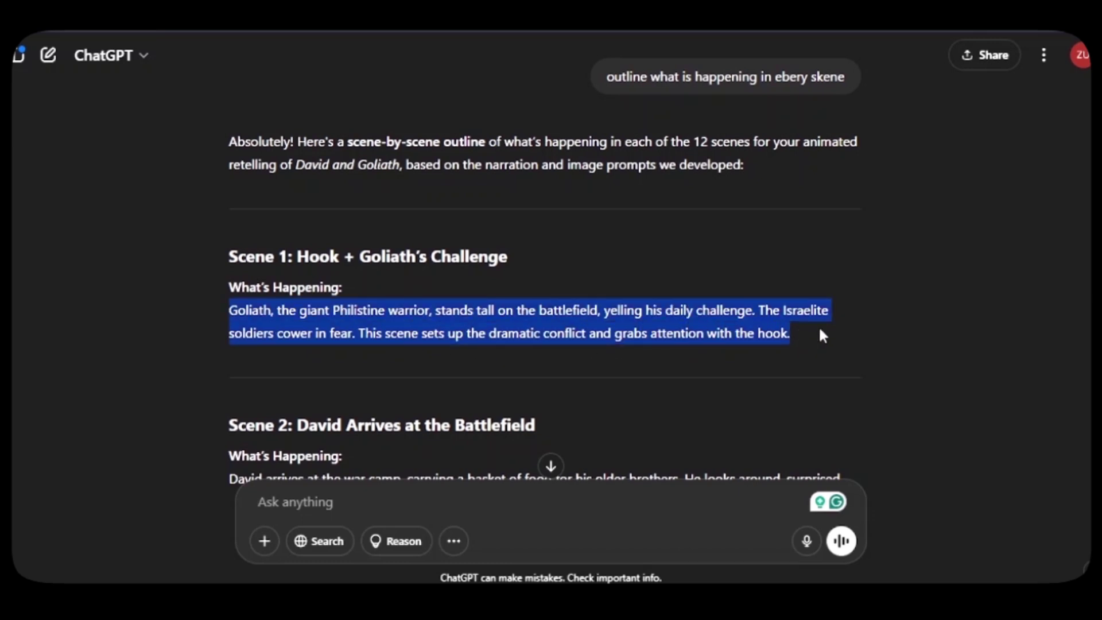
{"action": "right_click", "coordinate": [755, 326]}
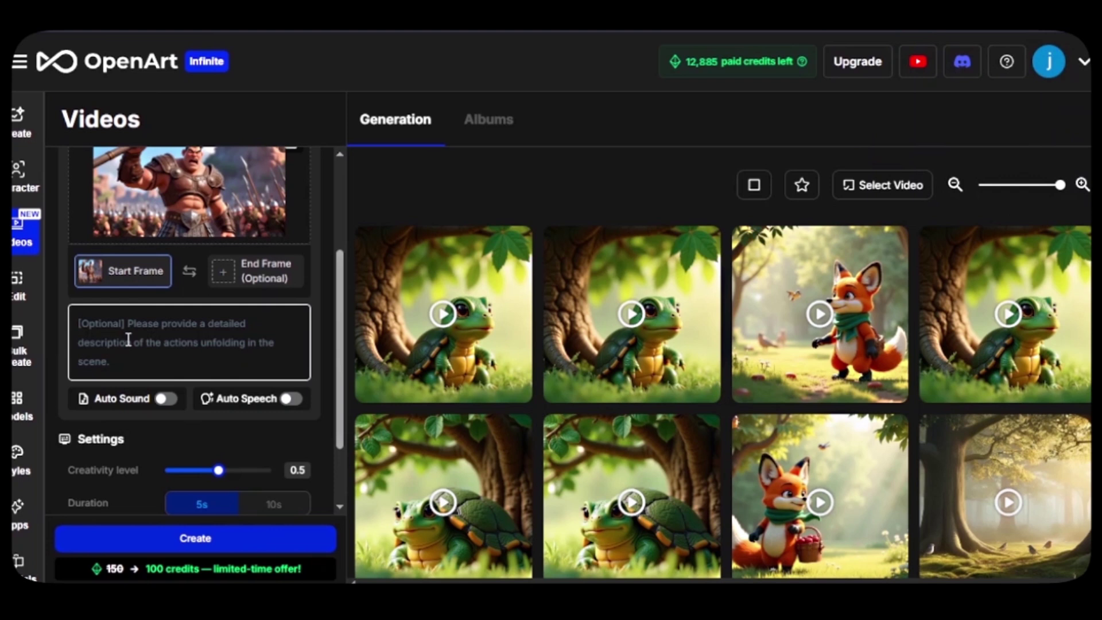
{"action": "key", "text": "ctrl+v"}
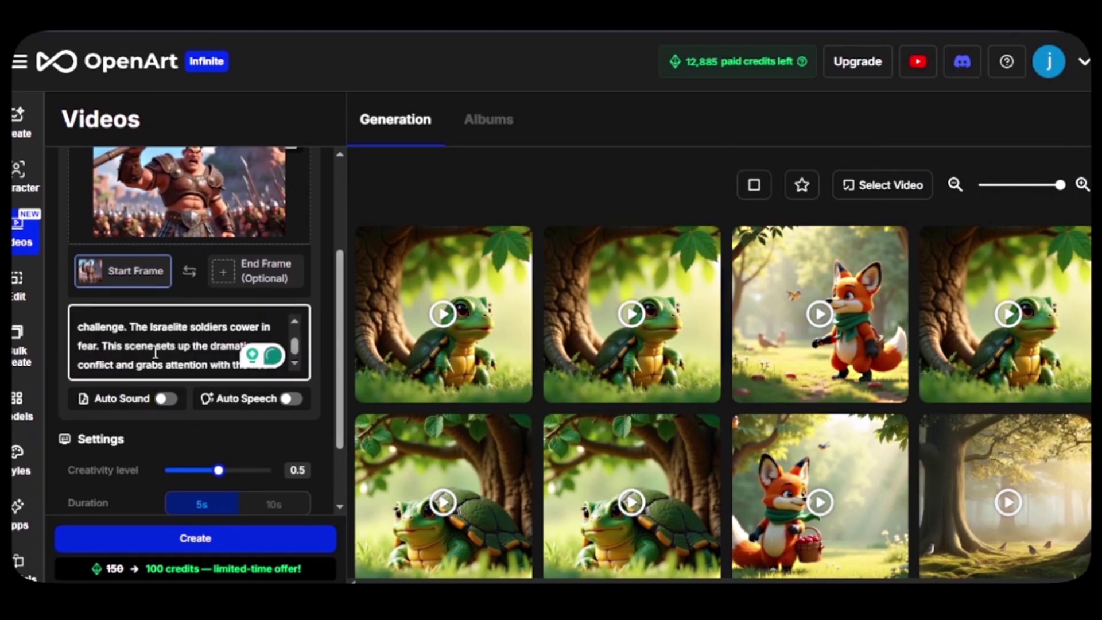
Set the Goliath video's duration to 10s and quality mode to Pro, and create it with the Kling 1.6 model
{"action": "scroll", "coordinate": [164, 381], "scroll_direction": "down", "scroll_amount": 3}
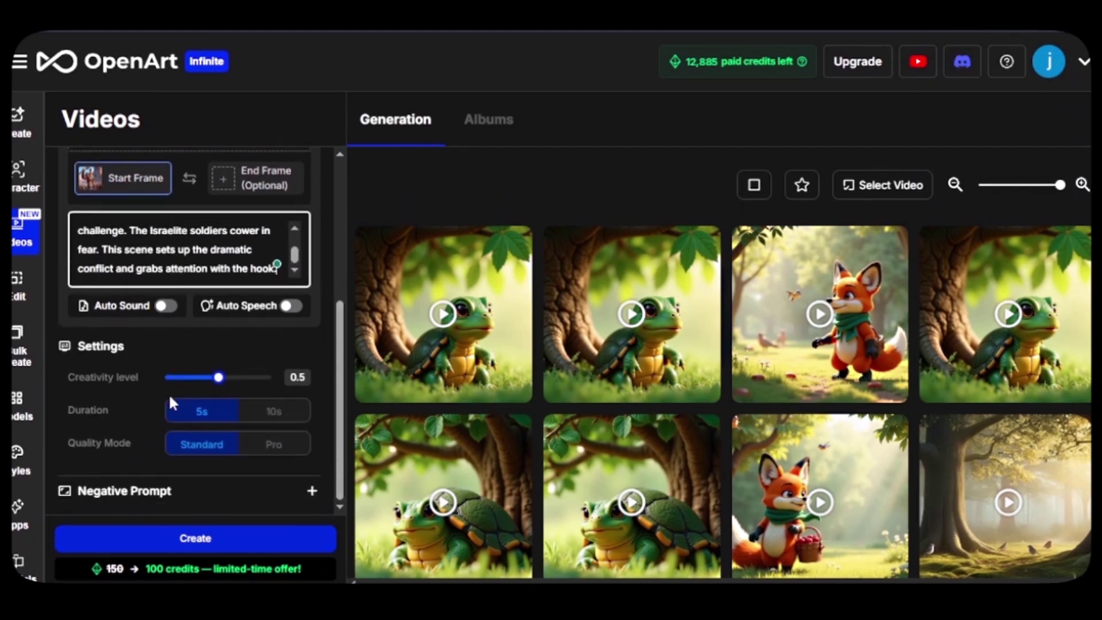
{"action": "left_click", "coordinate": [272, 415]}
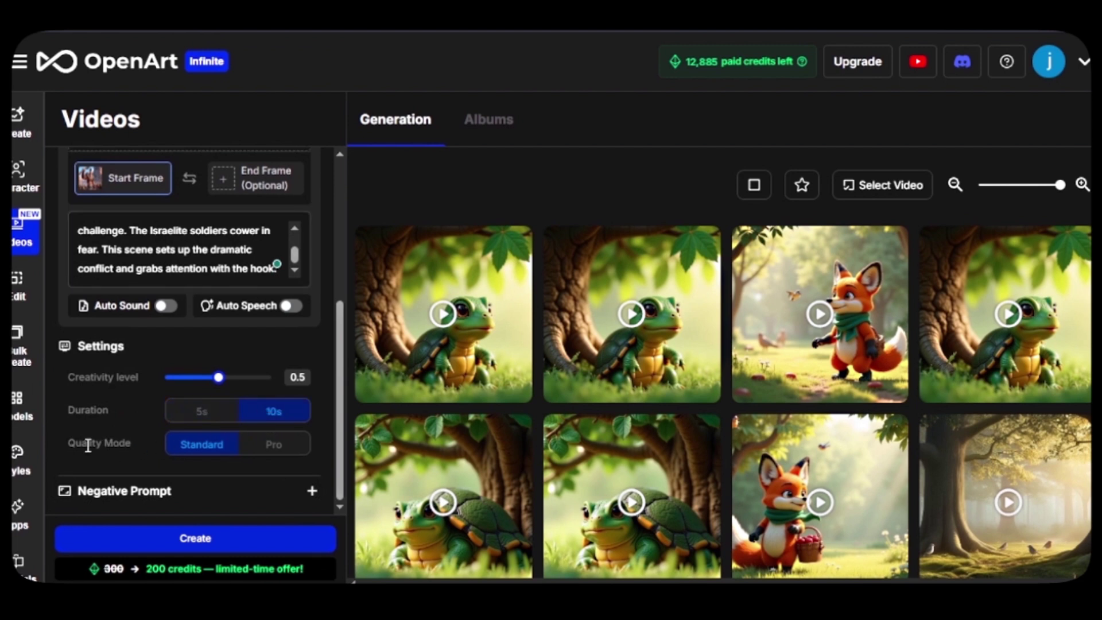
{"action": "left_click", "coordinate": [261, 445]}
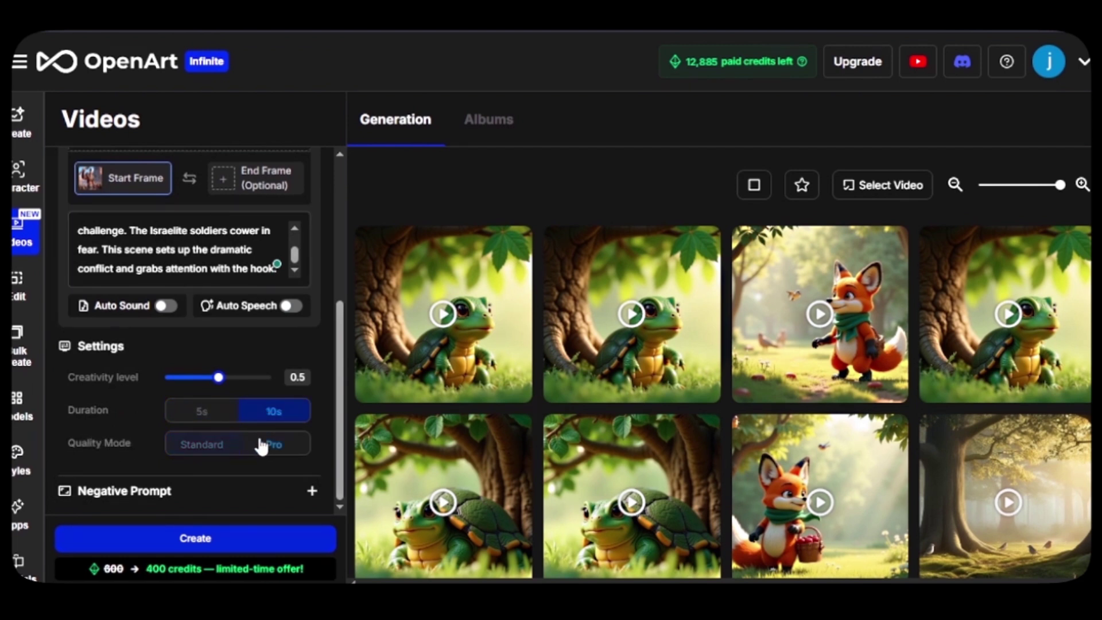
{"action": "scroll", "coordinate": [265, 447], "scroll_direction": "up", "scroll_amount": 5}
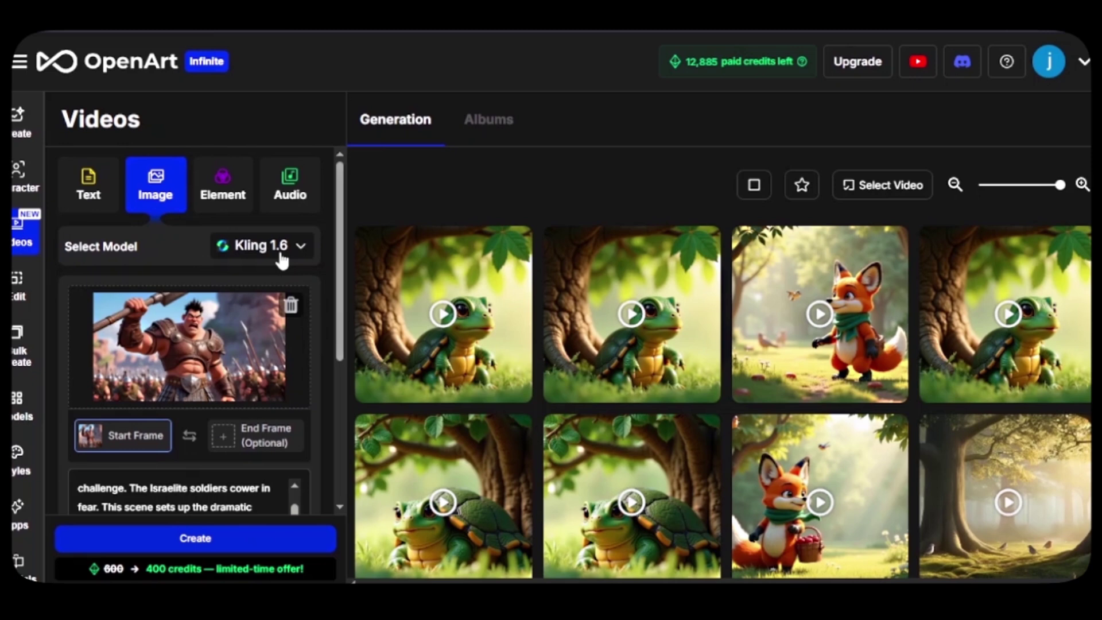
{"action": "left_click", "coordinate": [225, 543]}
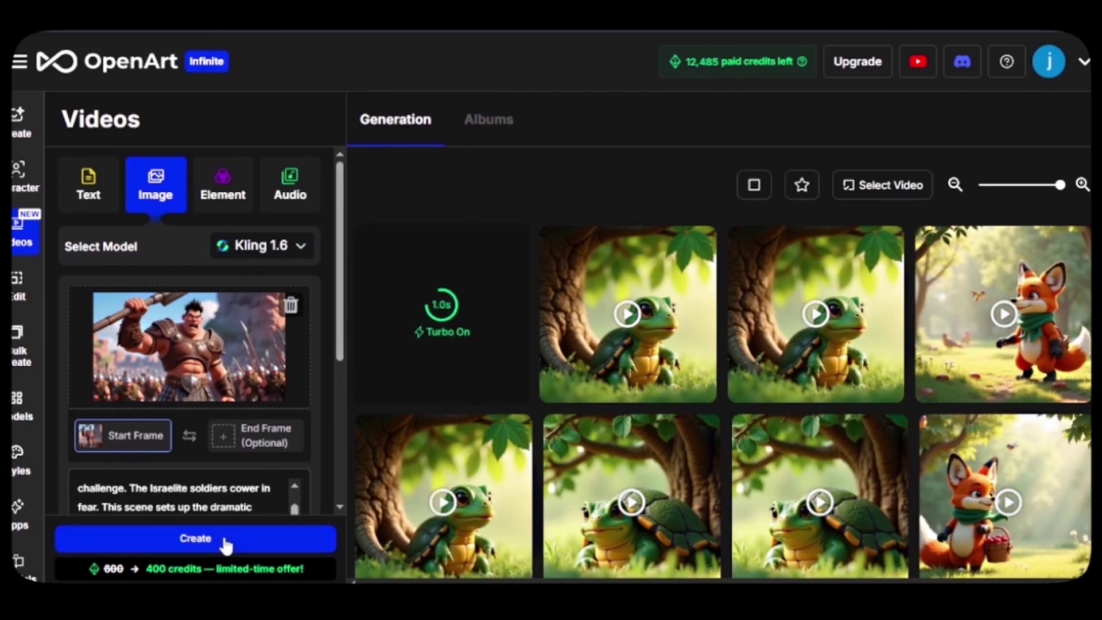
Replace the Goliath start frame with the downloaded image of David standing among the soldiers
{"action": "left_click", "coordinate": [291, 306]}
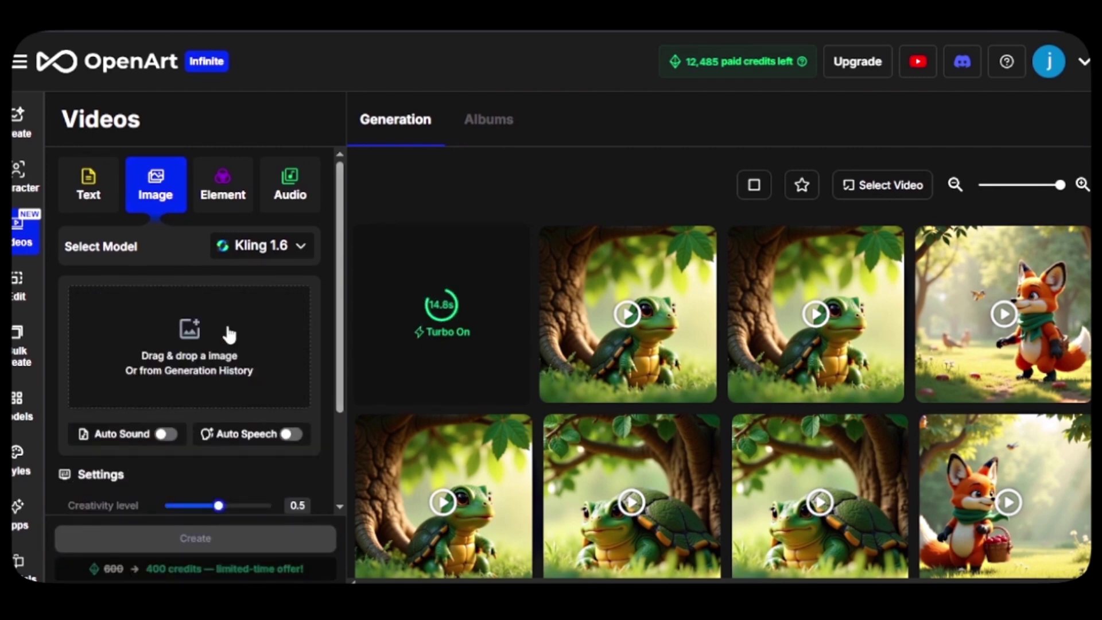
{"action": "left_click", "coordinate": [228, 333]}
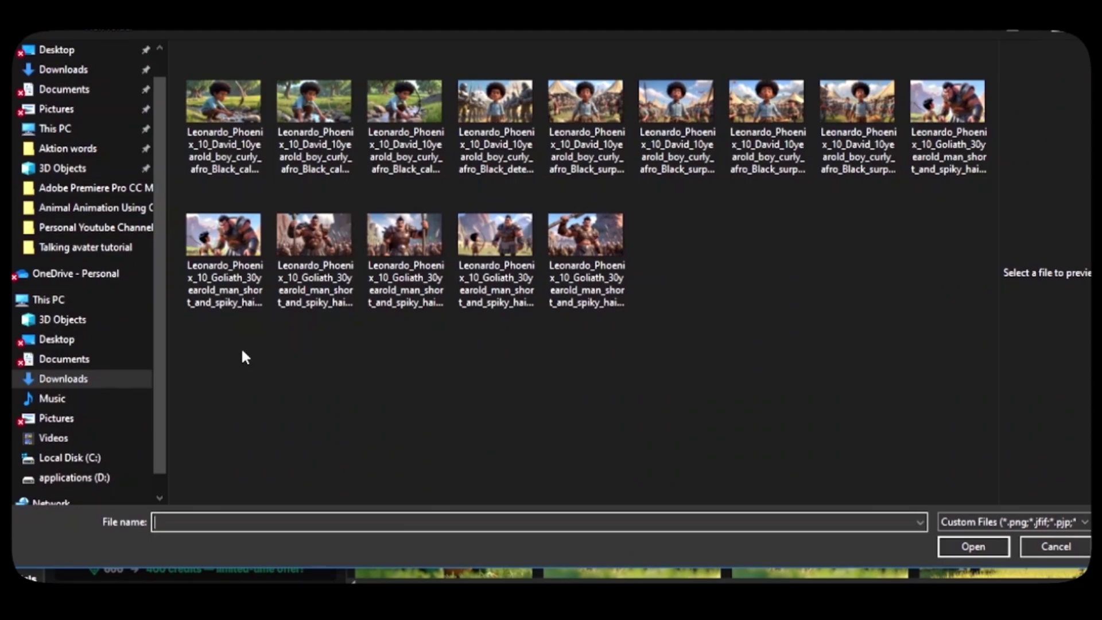
{"action": "double_click", "coordinate": [495, 115]}
{"action": "scroll", "coordinate": [248, 446], "scroll_direction": "down", "scroll_amount": 2}
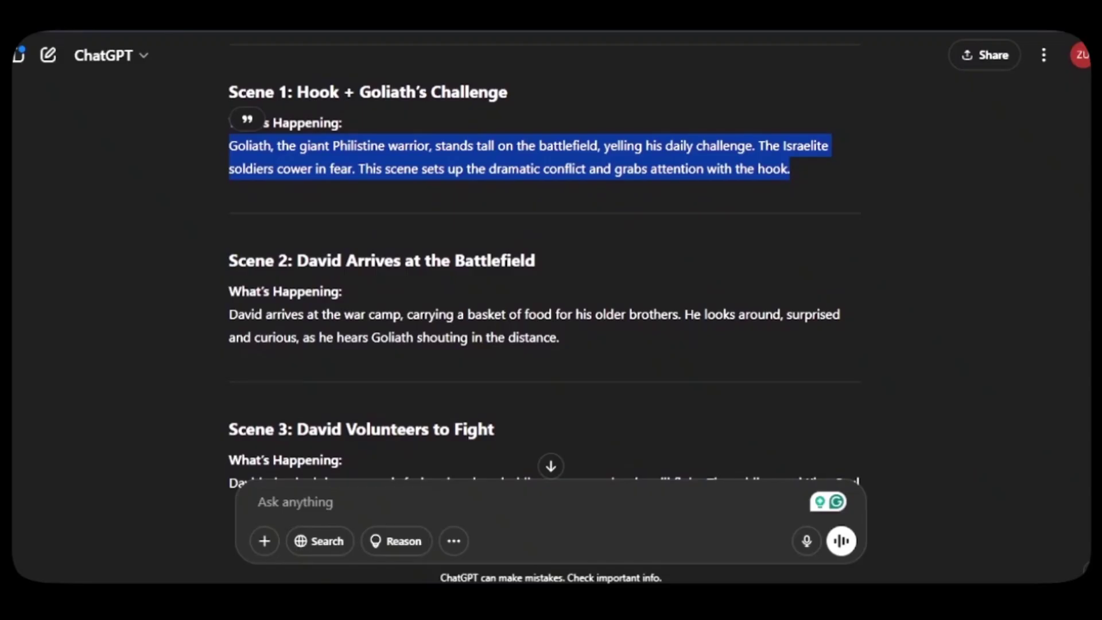
Replace the video description with ChatGPT's Scene 2 "What's Happening" text and create David's video in OpenArt
{"action": "left_click_drag", "start_coordinate": [231, 314], "coordinate": [548, 330]}
{"action": "right_click", "coordinate": [548, 330]}
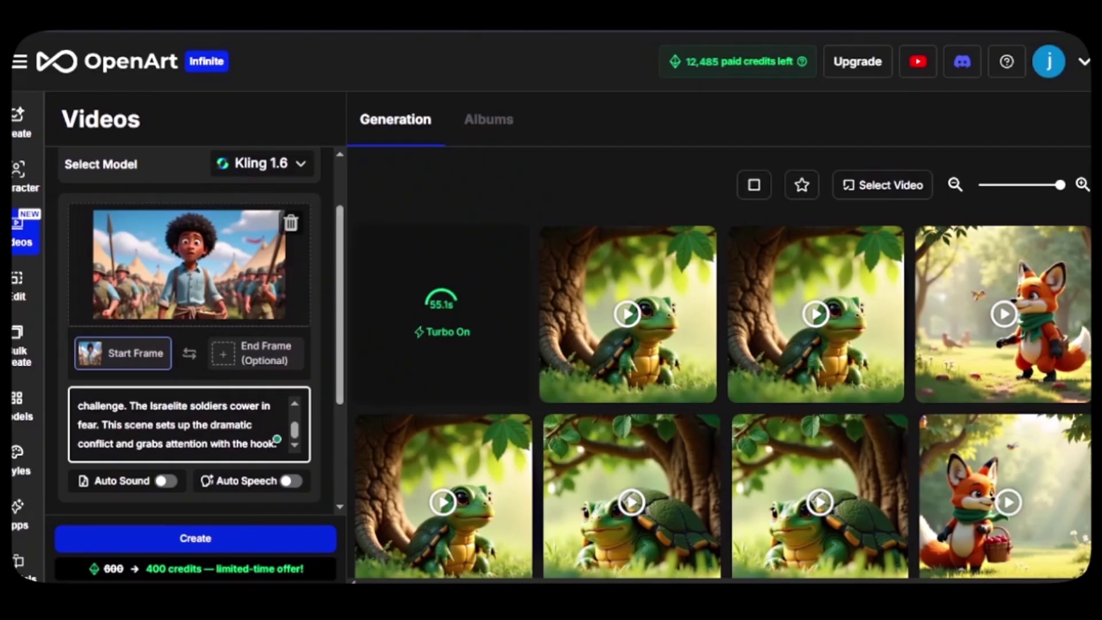
{"action": "key", "text": "ctrl+a"}
{"action": "right_click", "coordinate": [175, 408]}
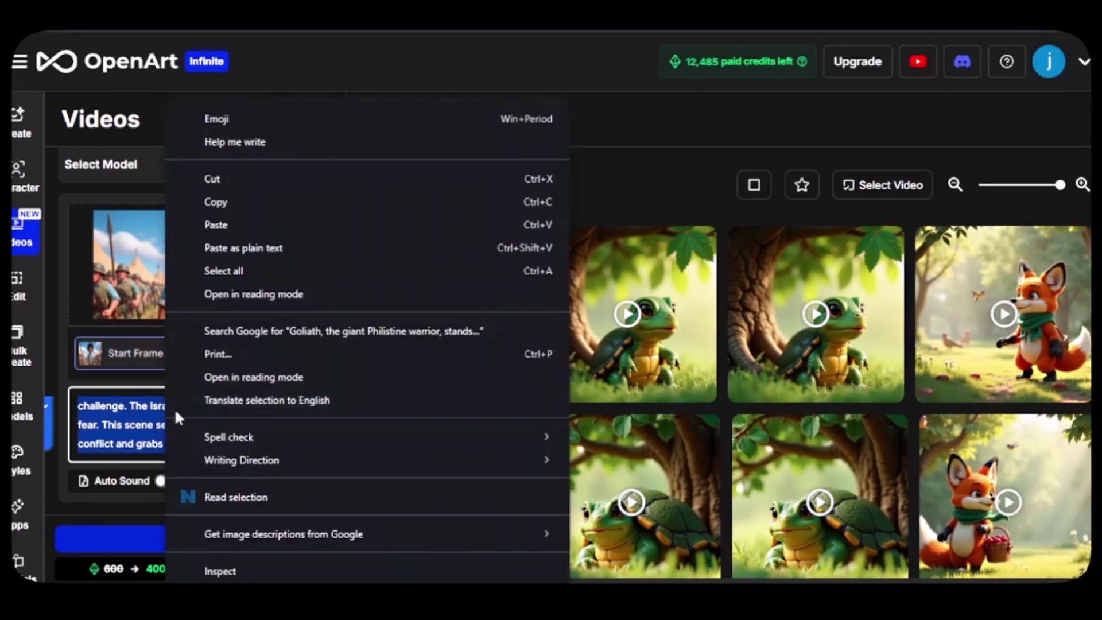
{"action": "left_click", "coordinate": [250, 222]}
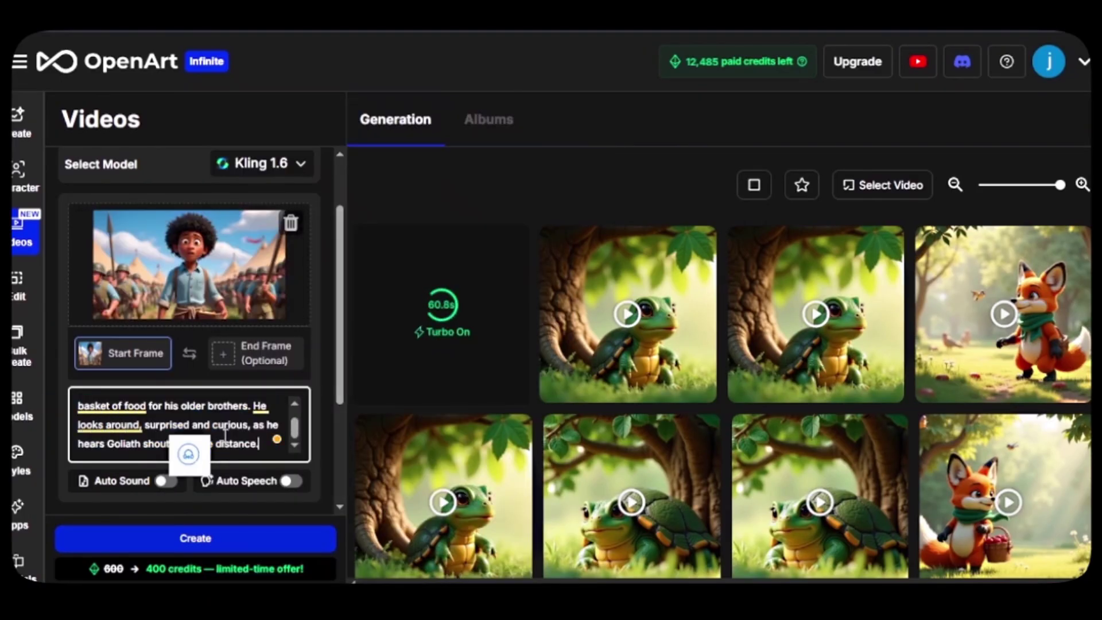
{"action": "scroll", "coordinate": [224, 436], "scroll_direction": "down", "scroll_amount": 3}
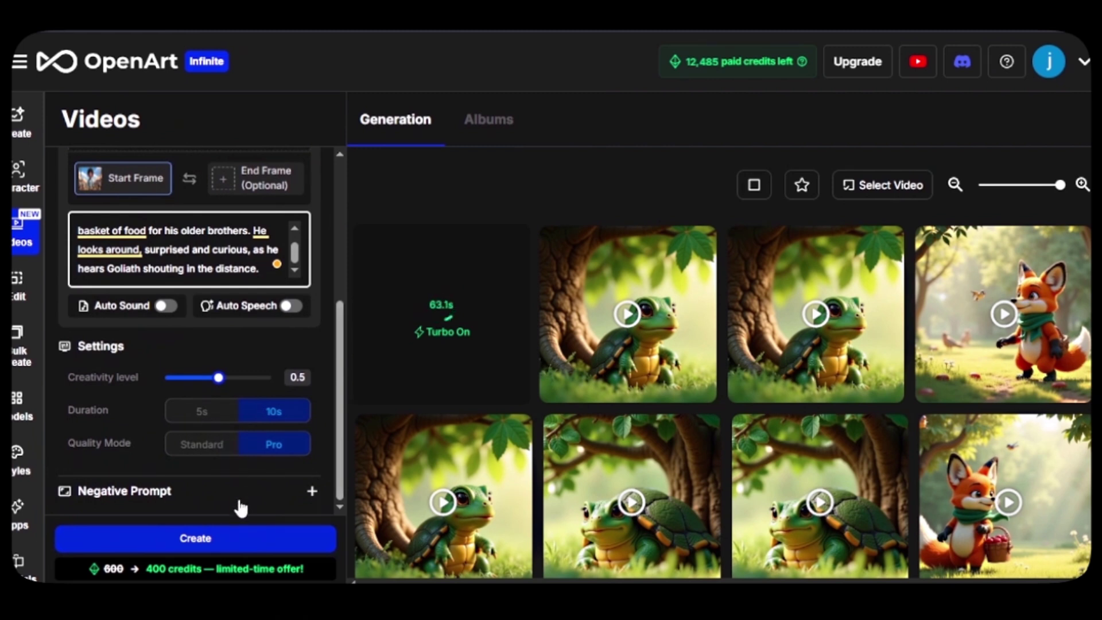
{"action": "left_click", "coordinate": [244, 539]}
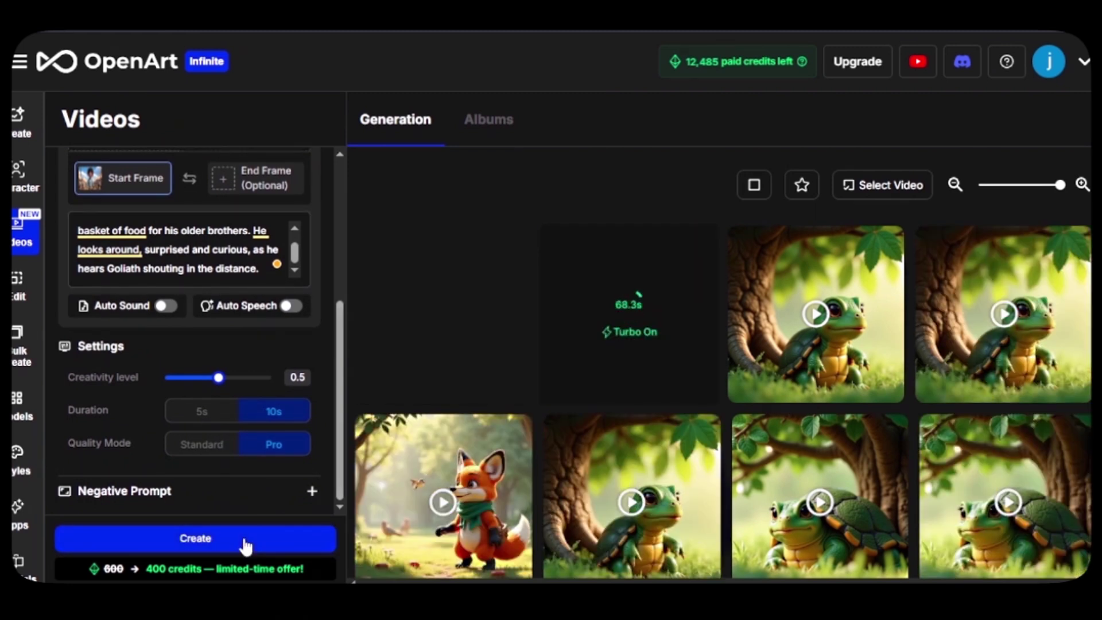
Open the finished Goliath video and play it to check the animation
{"action": "left_click", "coordinate": [266, 272]}
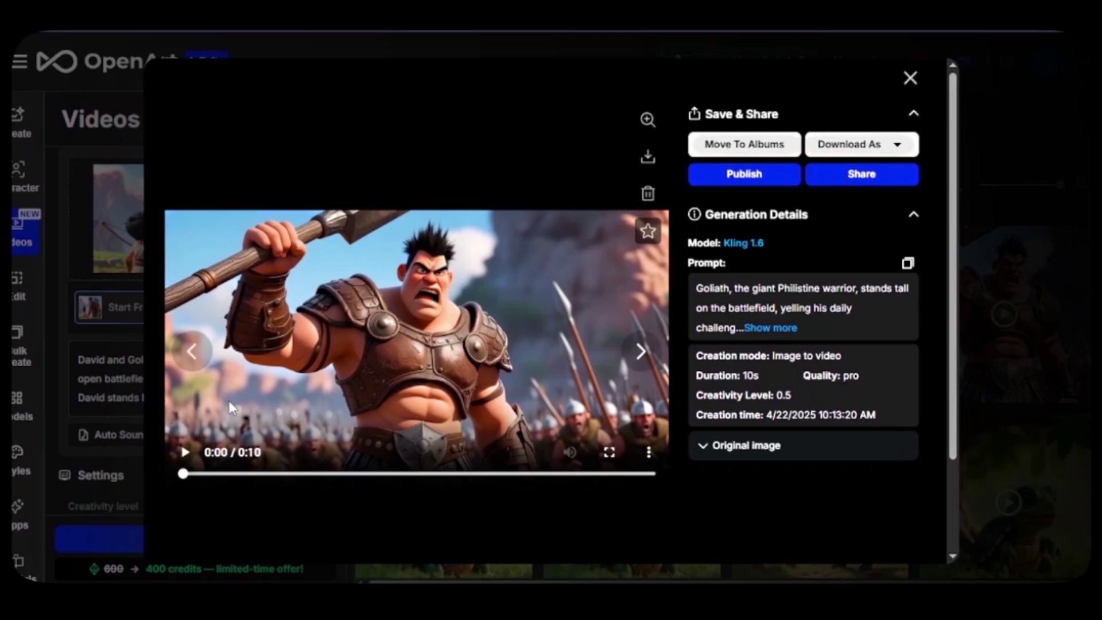
{"action": "left_click", "coordinate": [188, 453]}
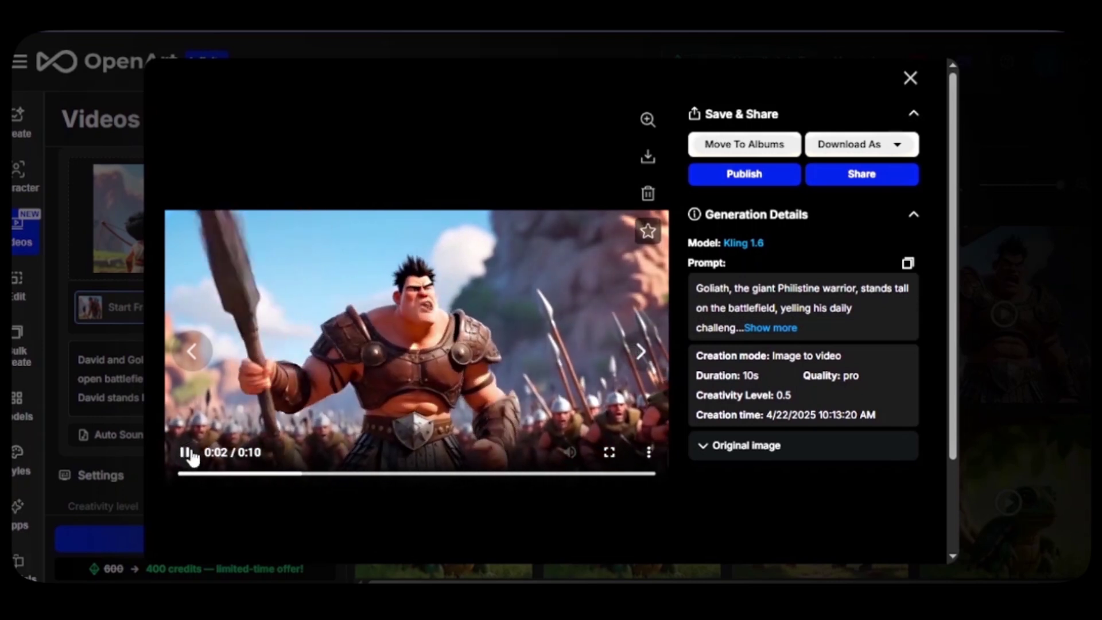
{"action": "left_click", "coordinate": [186, 452]}
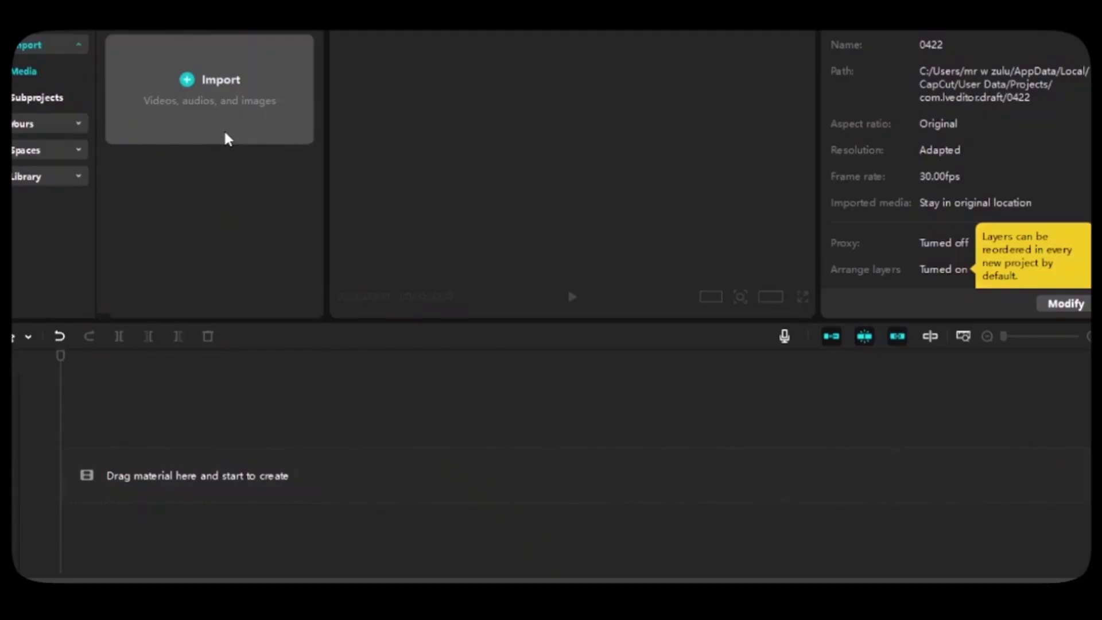
In CapCut, import the scene videos and ElevenLabs narration, and arrange the video clips above the narration on the timeline
{"action": "left_click", "coordinate": [228, 138]}
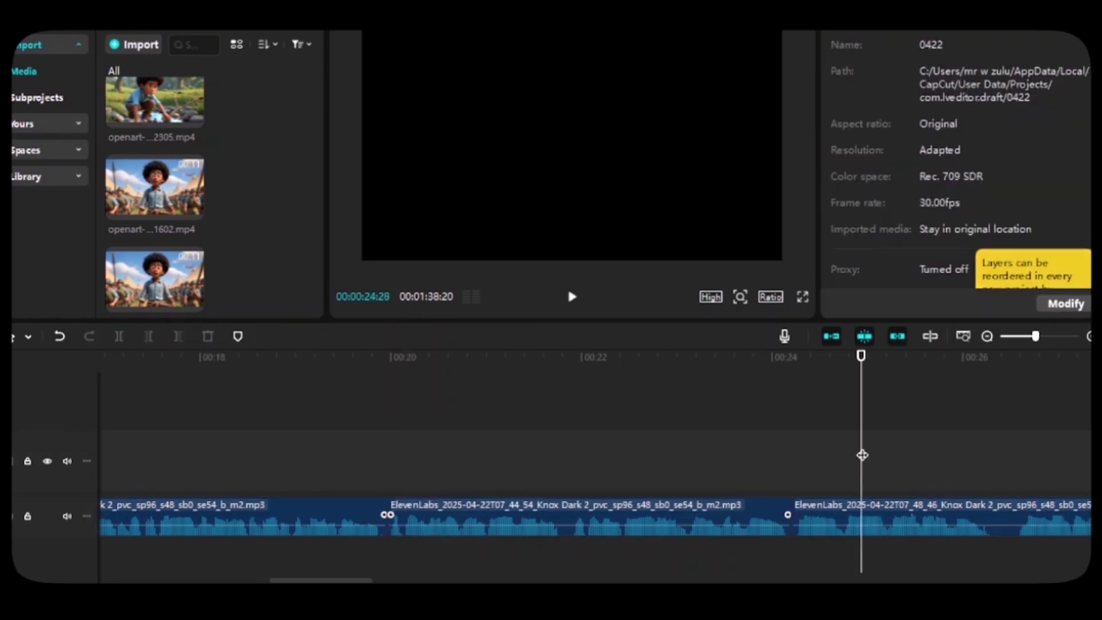
{"action": "left_click_drag", "start_coordinate": [861, 455], "coordinate": [996, 457]}
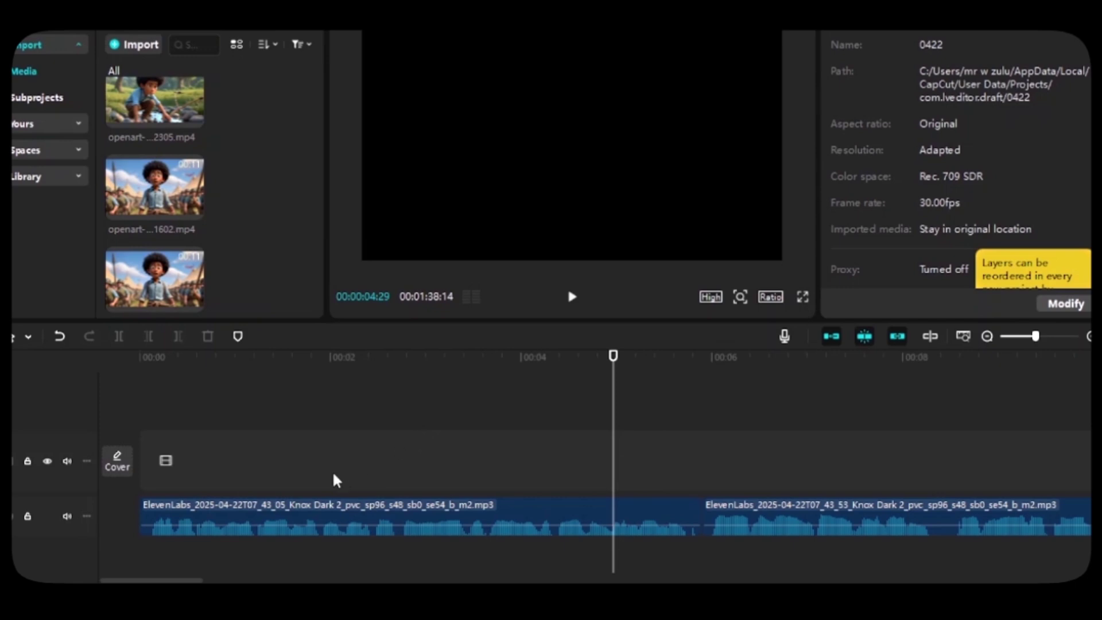
{"action": "scroll", "coordinate": [234, 248], "scroll_direction": "down", "scroll_amount": 3}
{"action": "scroll", "coordinate": [234, 250], "scroll_direction": "down", "scroll_amount": 3}
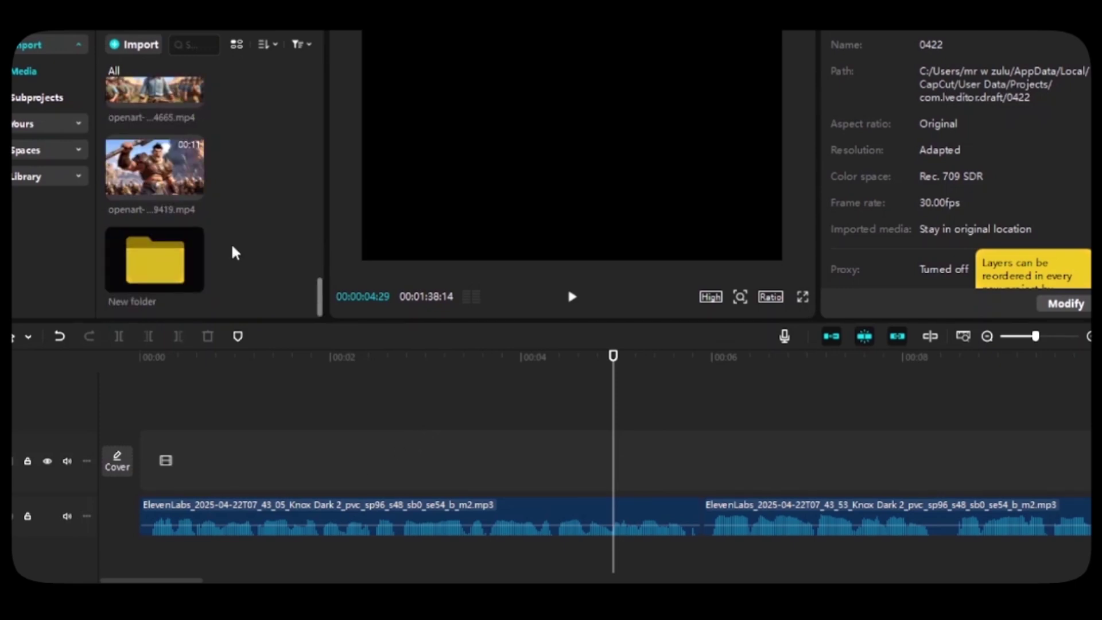
{"action": "scroll", "coordinate": [235, 252], "scroll_direction": "up", "scroll_amount": 2}
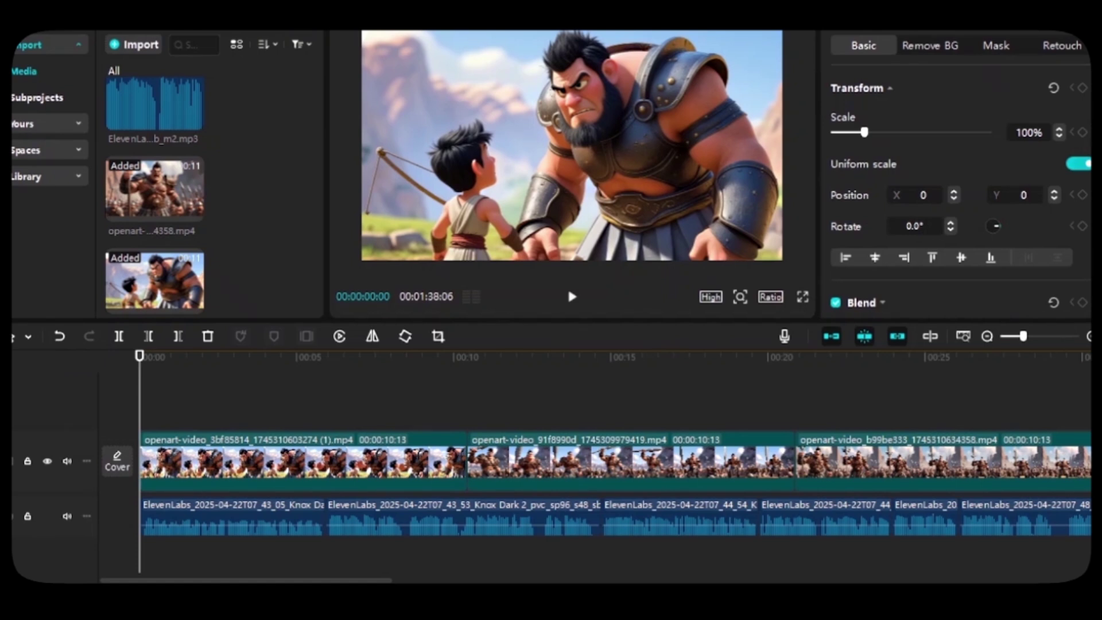
Add the basic Swipe Left transition between the first two video clips and accept creating duplicate frames for it
{"action": "left_click", "coordinate": [202, 16]}
{"action": "left_click", "coordinate": [20, 262]}
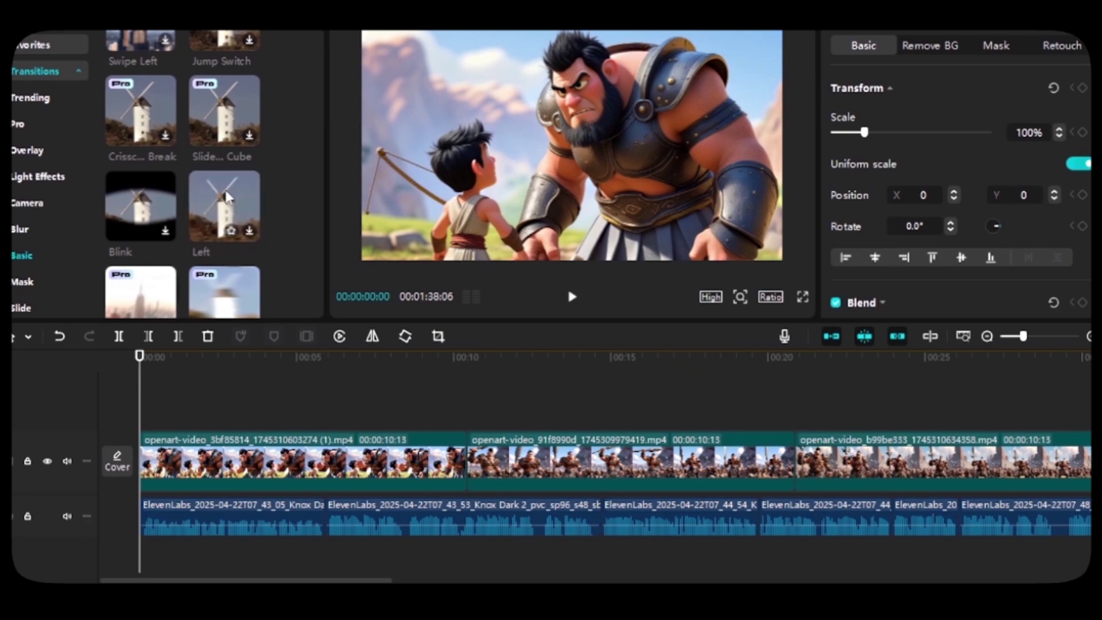
{"action": "scroll", "coordinate": [184, 190], "scroll_direction": "down", "scroll_amount": 3}
{"action": "left_click_drag", "start_coordinate": [163, 185], "coordinate": [439, 453]}
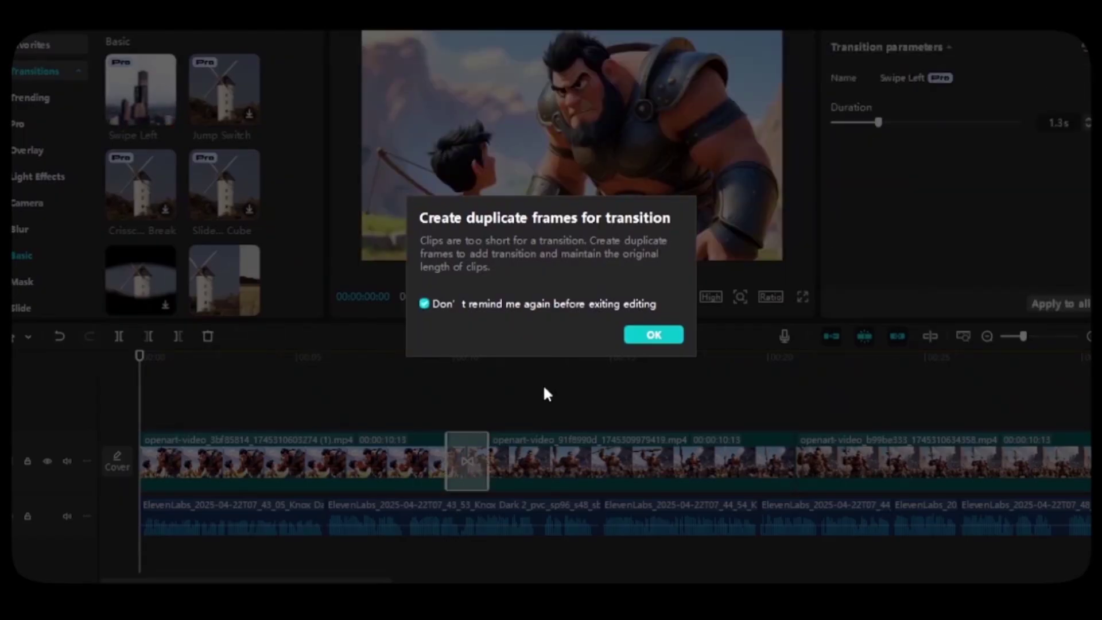
{"action": "left_click", "coordinate": [656, 335]}
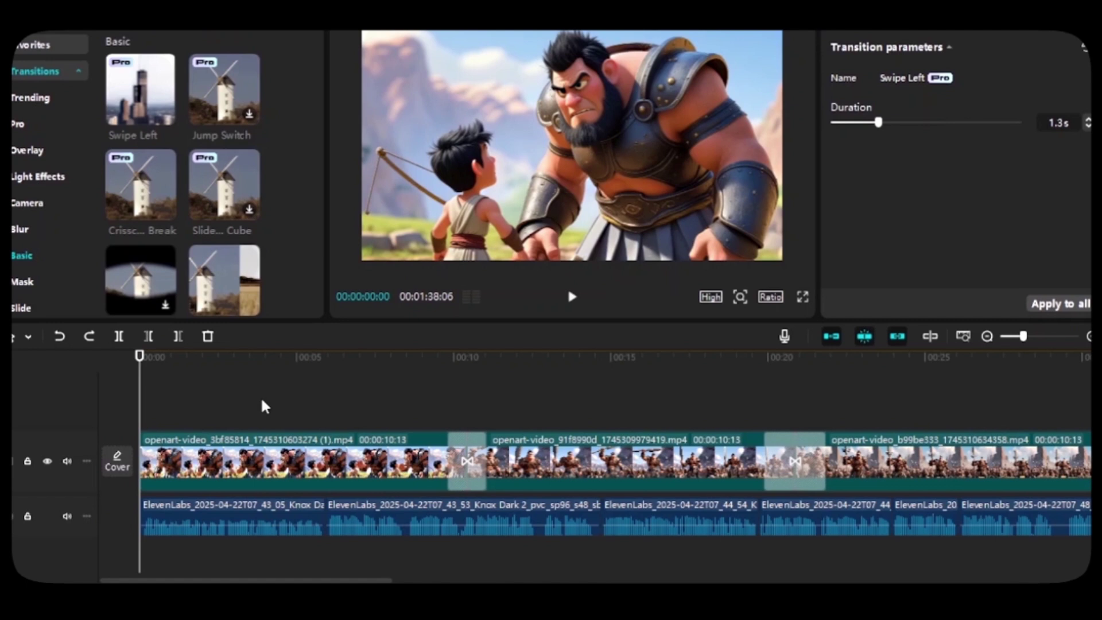
Generate captions for the whole video using the trending template with white uppercase "THE QUICK BROWN FOX" text and a black word highlight
{"action": "left_click", "coordinate": [259, 30]}
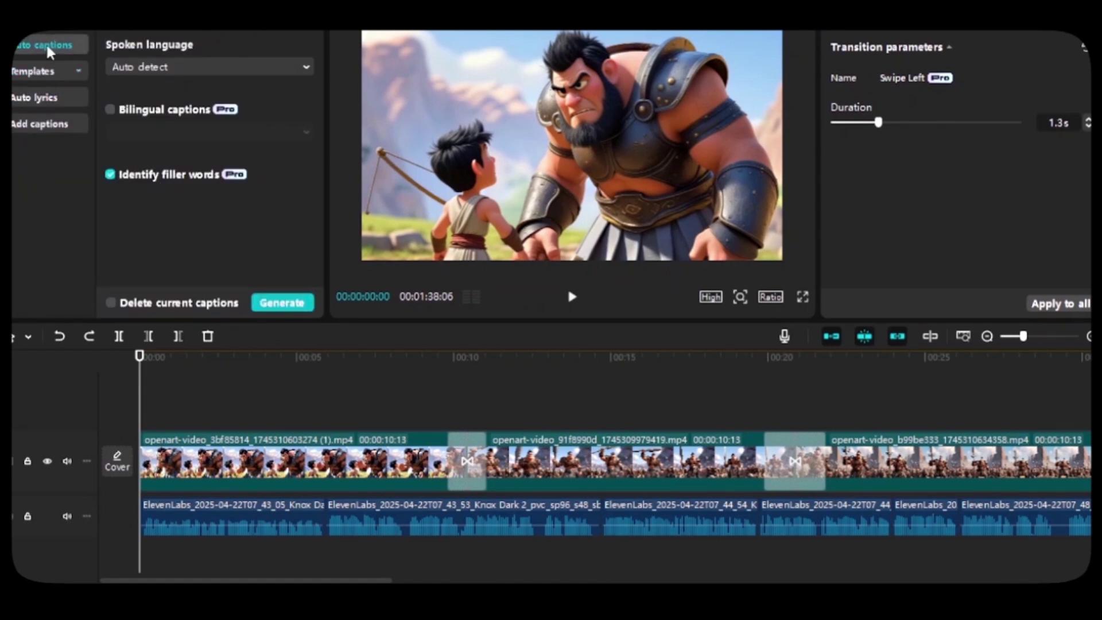
{"action": "left_click", "coordinate": [46, 73]}
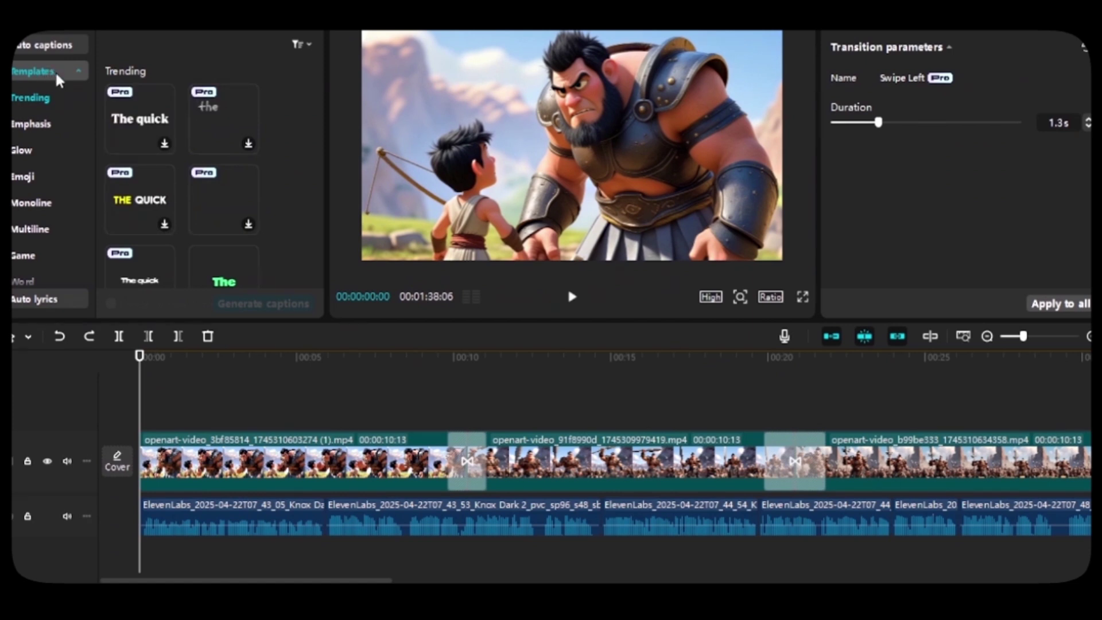
{"action": "scroll", "coordinate": [191, 115], "scroll_direction": "down", "scroll_amount": 2}
{"action": "left_click", "coordinate": [143, 124]}
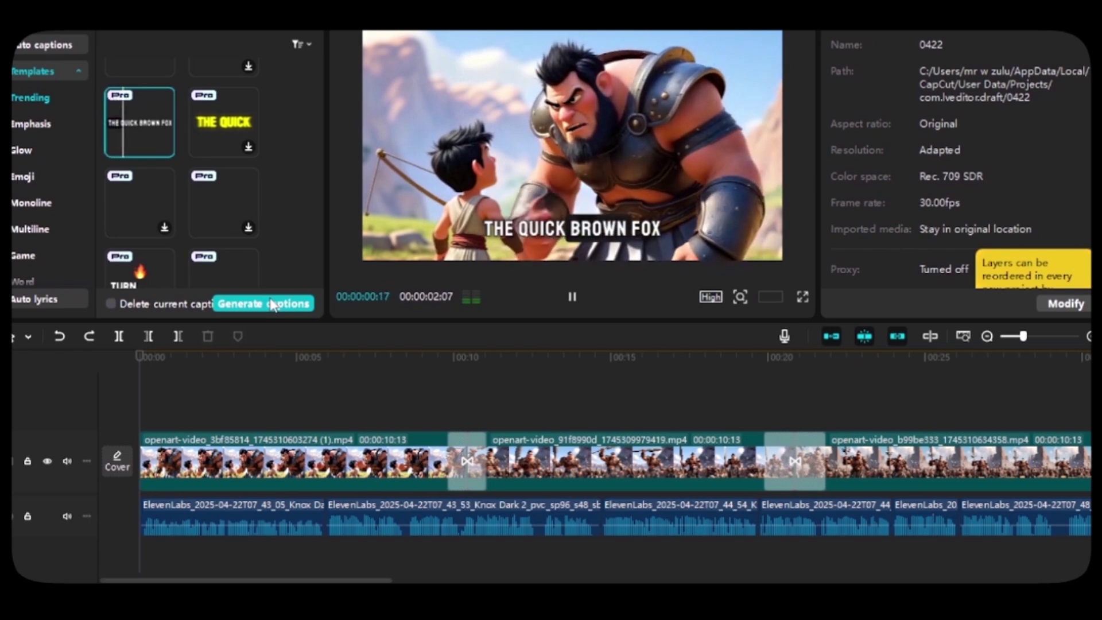
{"action": "left_click", "coordinate": [269, 306]}
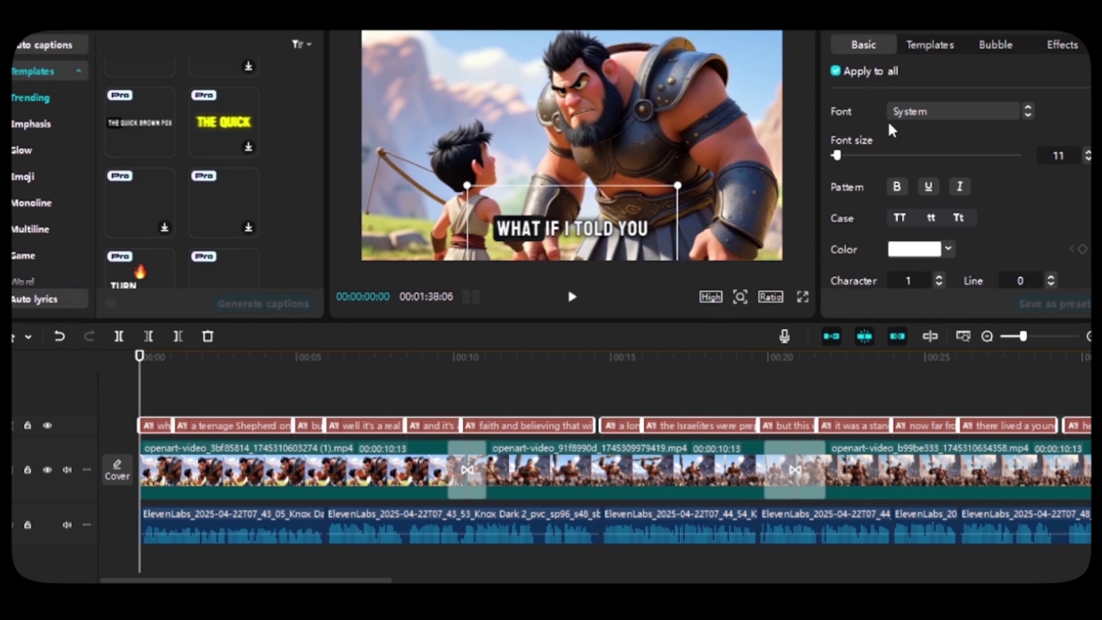
Change all captions to a slanted brush-style font and review their preset style, transform, blend and background settings
{"action": "scroll", "coordinate": [913, 117], "scroll_direction": "down", "scroll_amount": 1}
{"action": "scroll", "coordinate": [920, 255], "scroll_direction": "down", "scroll_amount": 5}
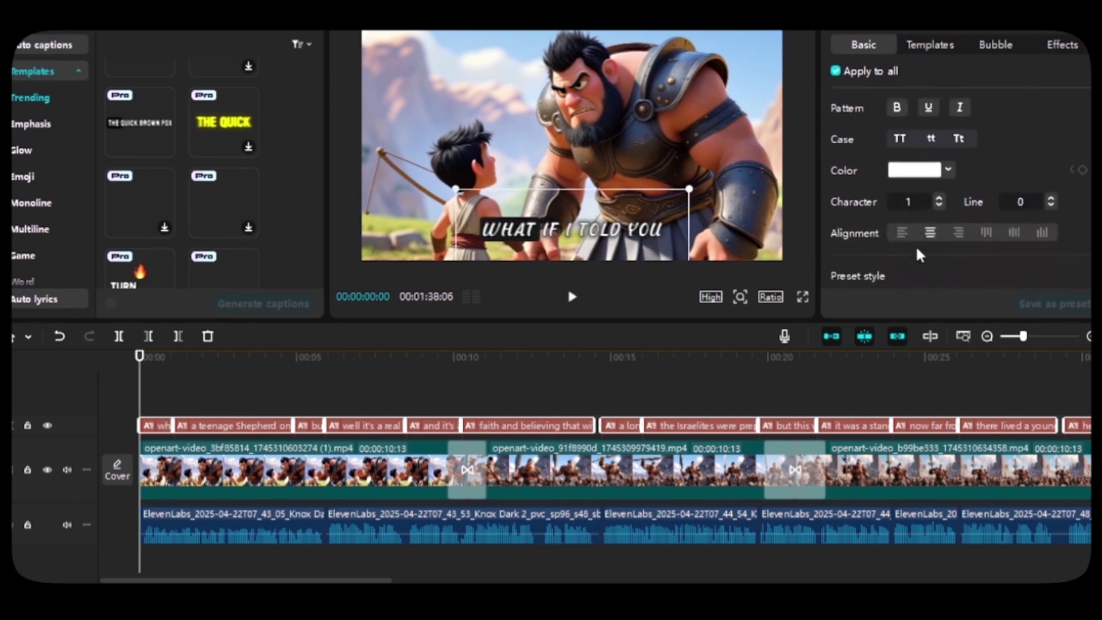
{"action": "scroll", "coordinate": [920, 255], "scroll_direction": "down", "scroll_amount": 1}
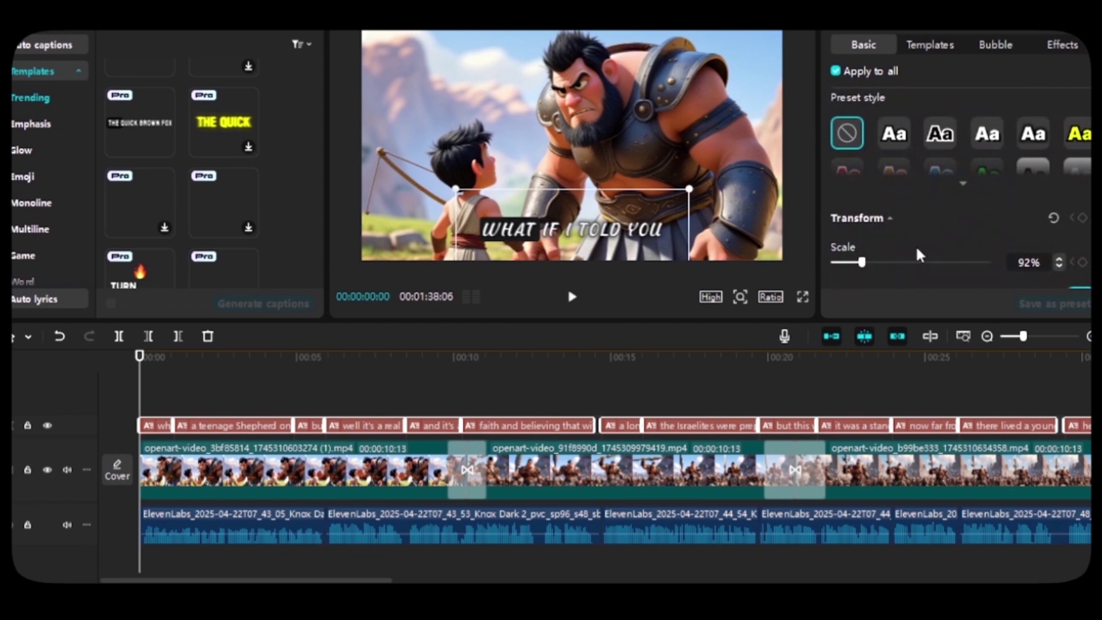
{"action": "scroll", "coordinate": [920, 254], "scroll_direction": "down", "scroll_amount": 6}
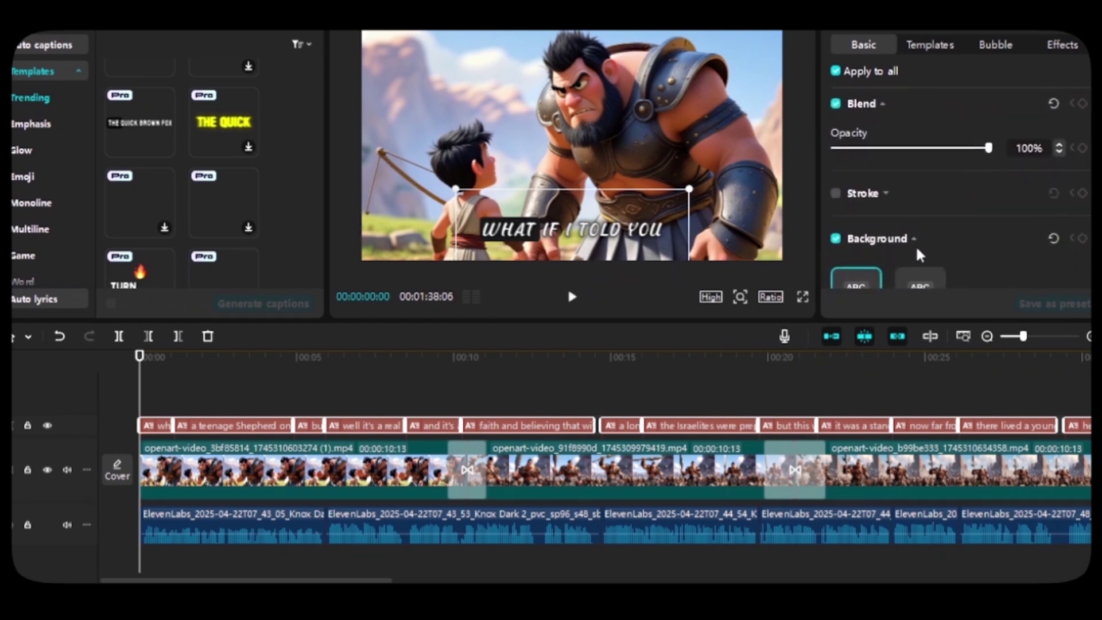
{"action": "scroll", "coordinate": [920, 255], "scroll_direction": "down", "scroll_amount": 5}
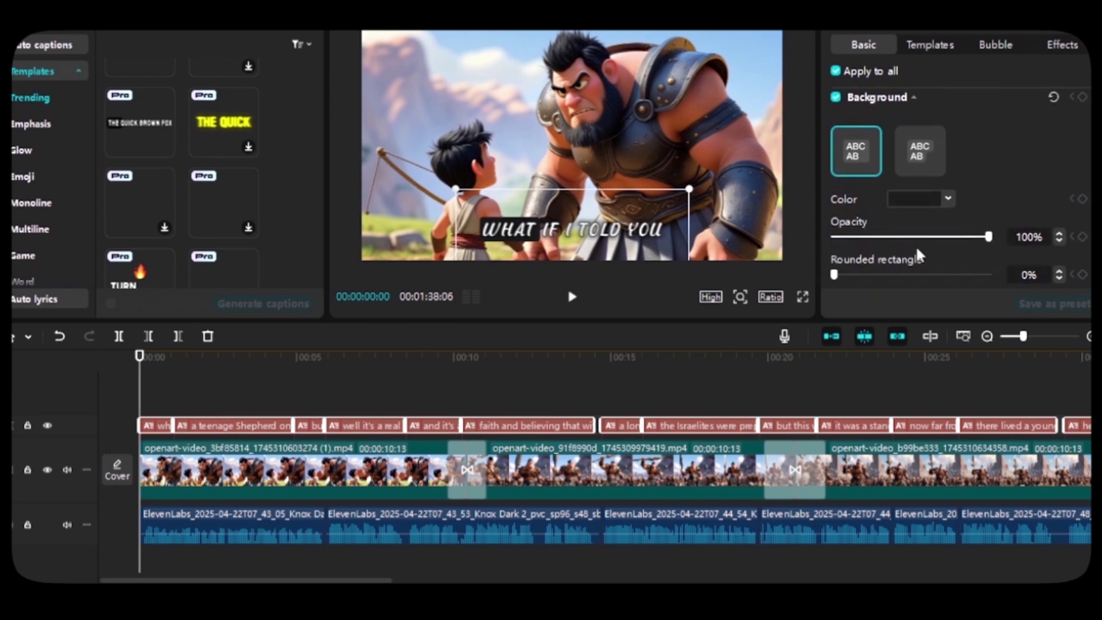
{"action": "scroll", "coordinate": [920, 257], "scroll_direction": "down", "scroll_amount": 8}
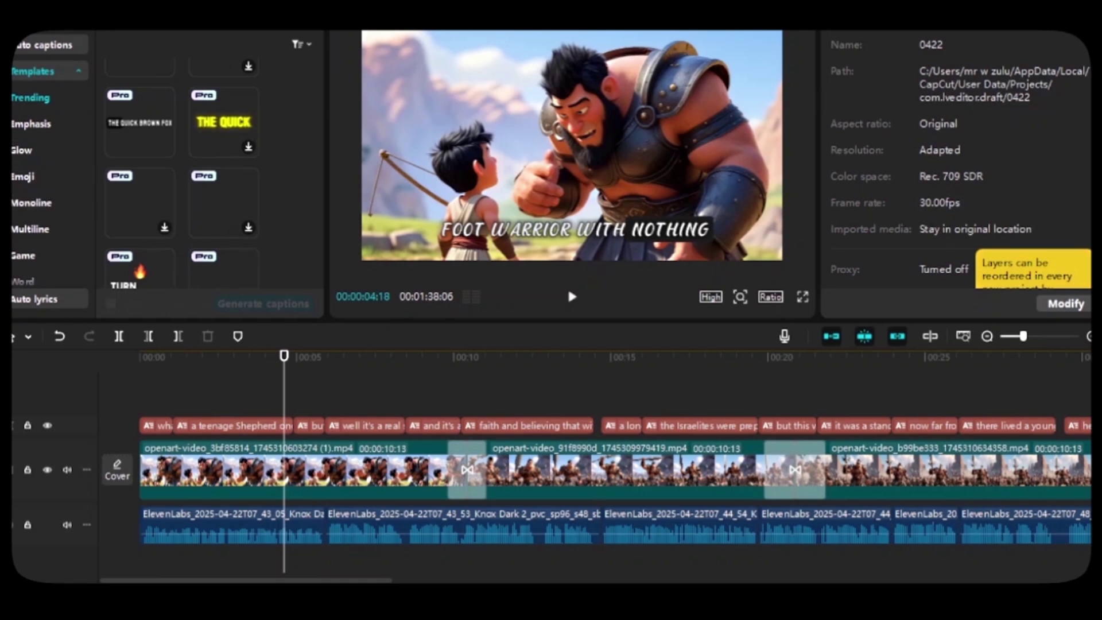
Search the music library for "tension", place the Tension track beneath the narration from the timeline's start, and set its volume to -14.7 dB
{"action": "left_click", "coordinate": [151, 45]}
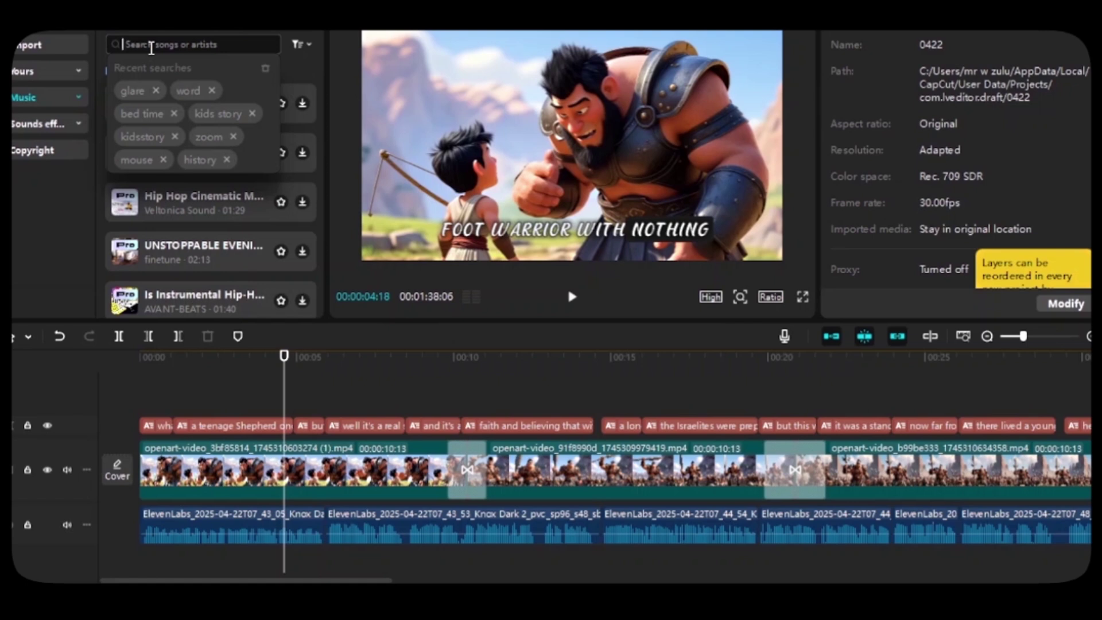
{"action": "type", "text": "tension"}
{"action": "key", "text": "Return"}
{"action": "left_click", "coordinate": [174, 86]}
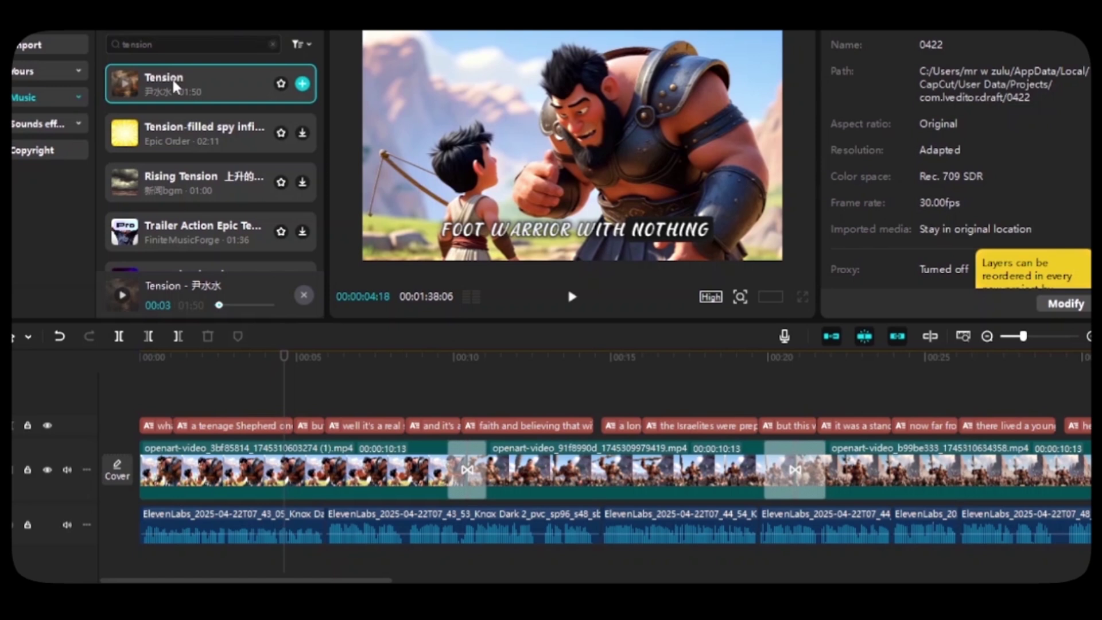
{"action": "left_click_drag", "start_coordinate": [175, 86], "coordinate": [141, 554]}
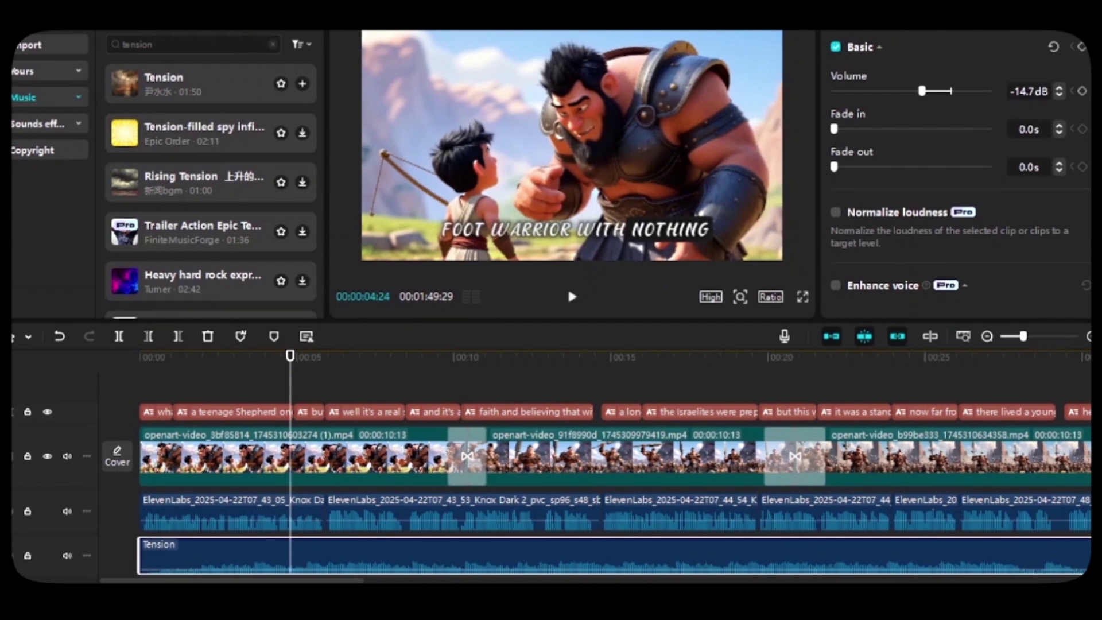
Export the video as Goliath in 1080P mp4 format with H.264 codec at 30fps
{"action": "key", "text": "ctrl+e"}
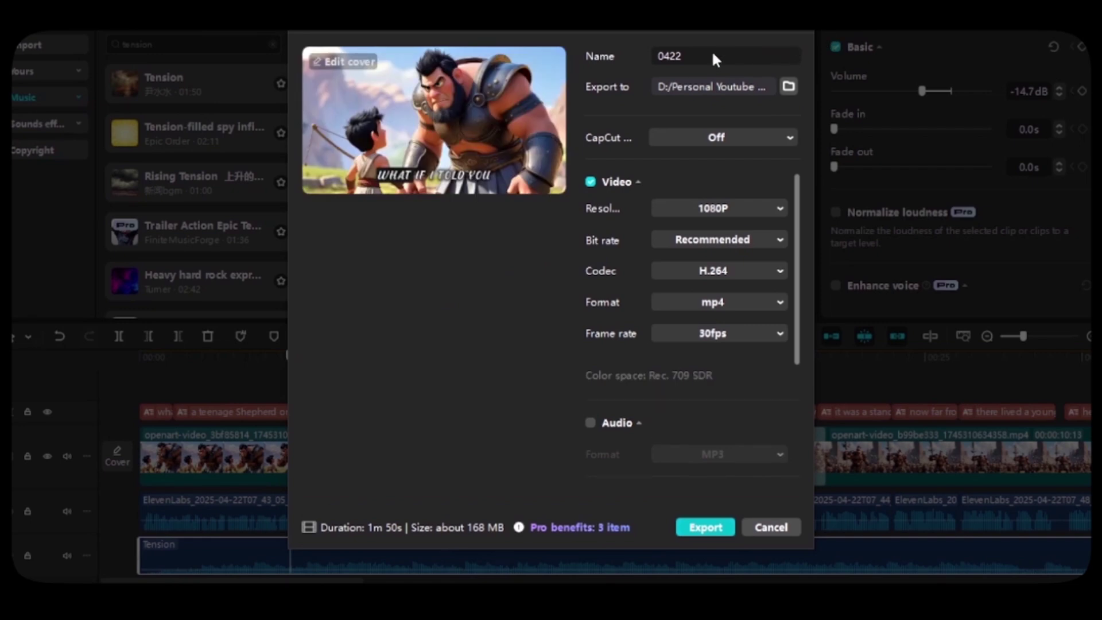
{"action": "left_click_drag", "start_coordinate": [712, 54], "coordinate": [665, 117]}
{"action": "left_click", "coordinate": [724, 213]}
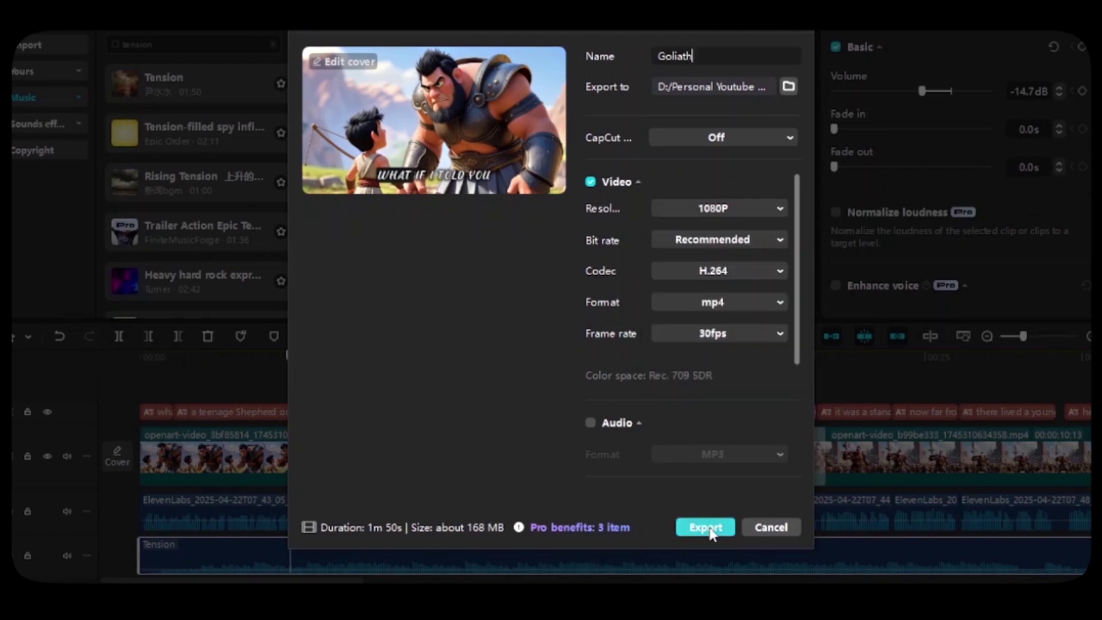
{"action": "left_click", "coordinate": [709, 527]}
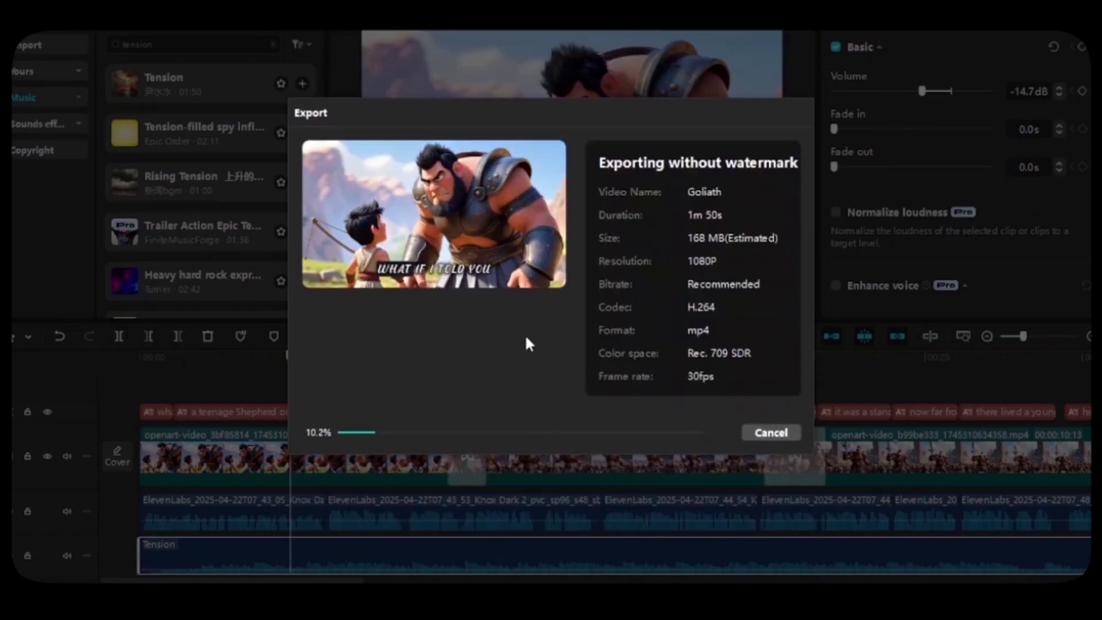